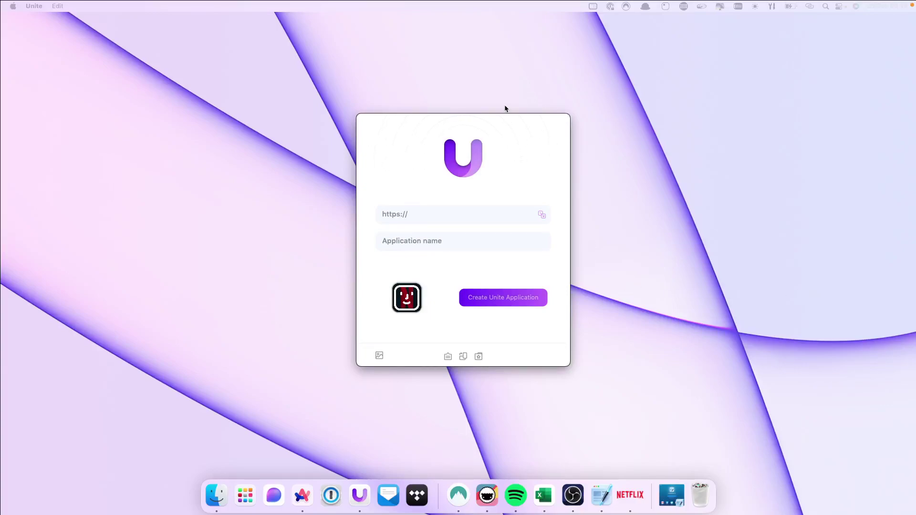
mouse_move(504, 134)
mouse_down()
mouse_move(505, 125)
mouse_move(511, 140)
mouse_up()
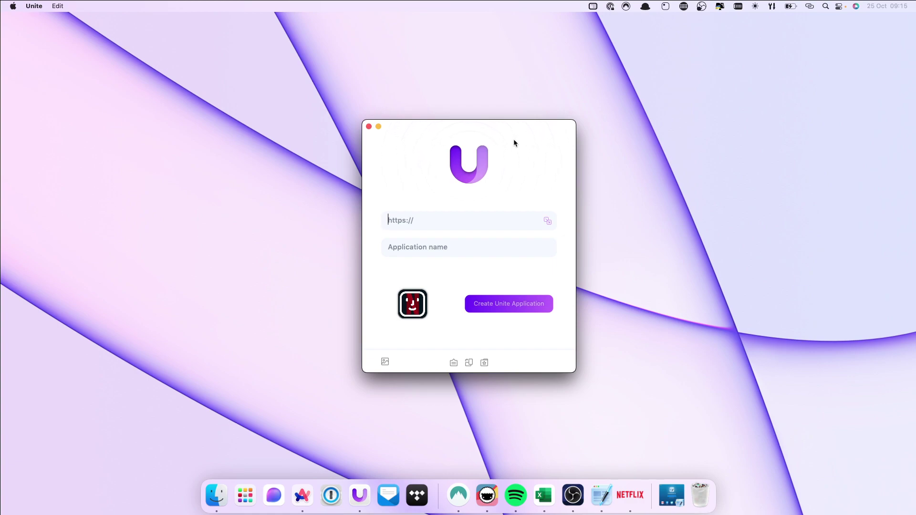
text(https://bbc.co.uk/iplayer)
click(440, 242)
text(BBC iPlayer)
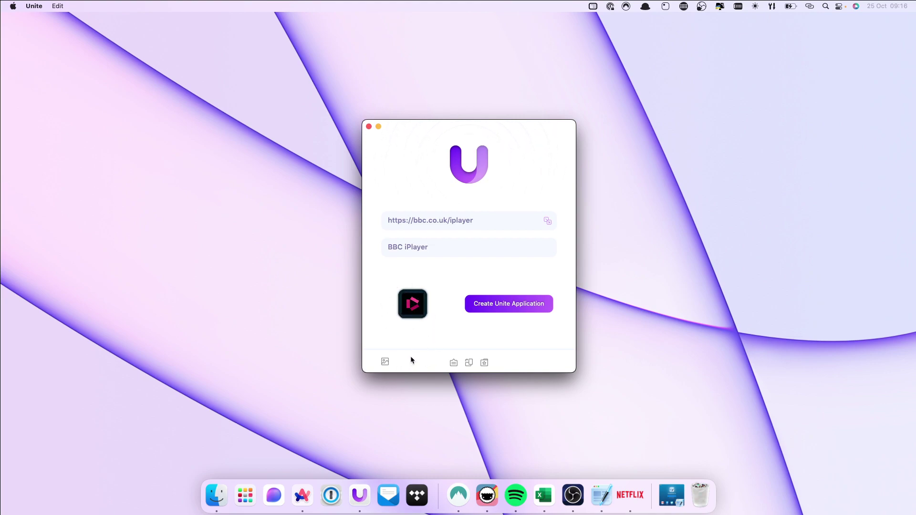
- Create and launch the BBC iPlayer app, accept its cookies and scroll the homepage
click(488, 302)
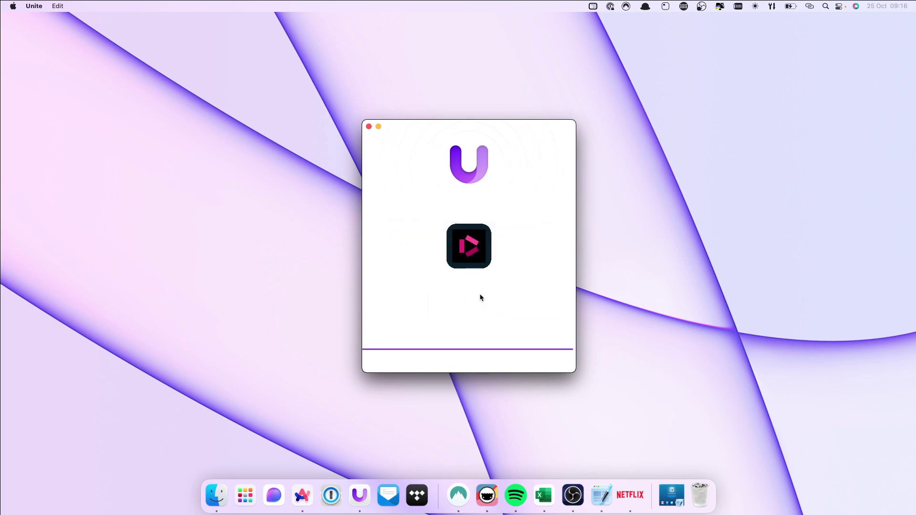
click(478, 271)
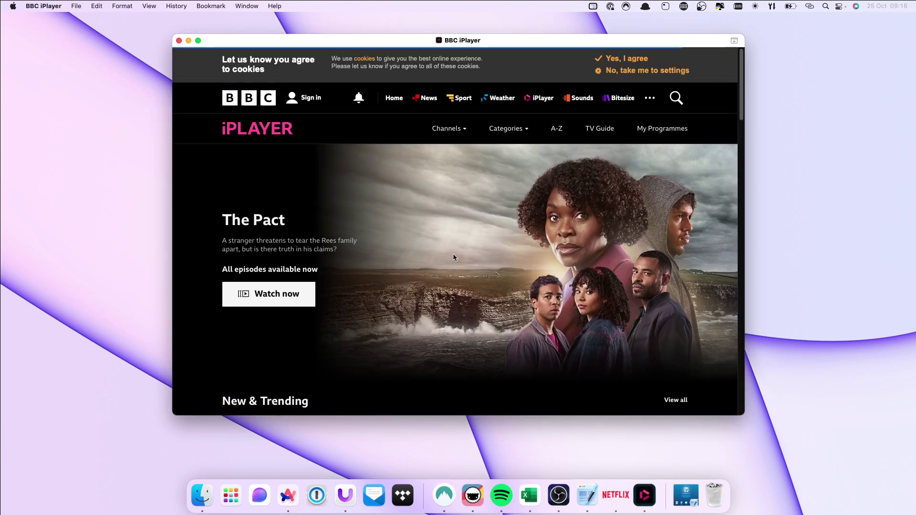
click(617, 58)
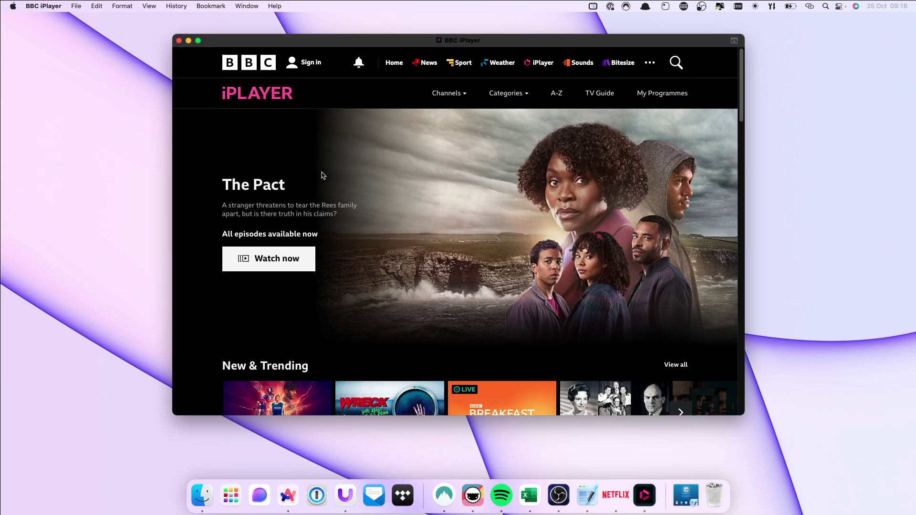
scroll(322, 172, down, 3)
scroll(324, 178, down, 3)
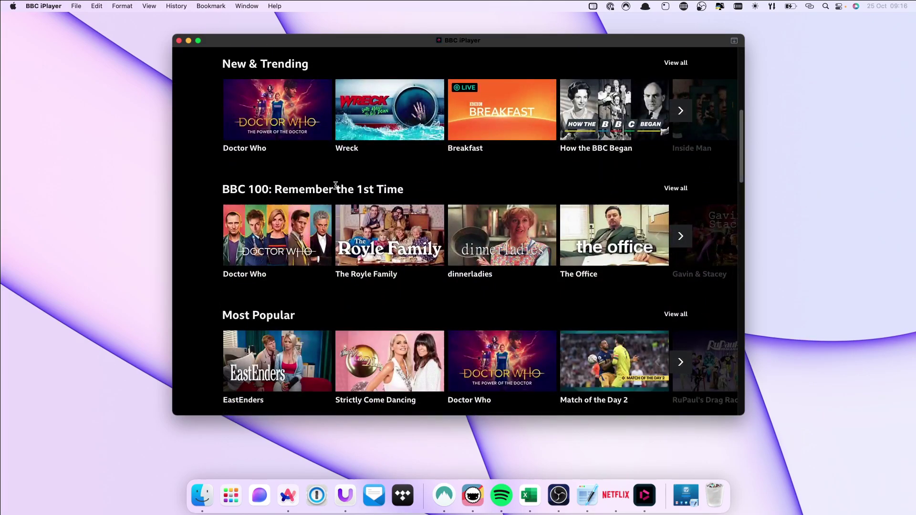
scroll(393, 184, down, 3)
scroll(393, 183, down, 5)
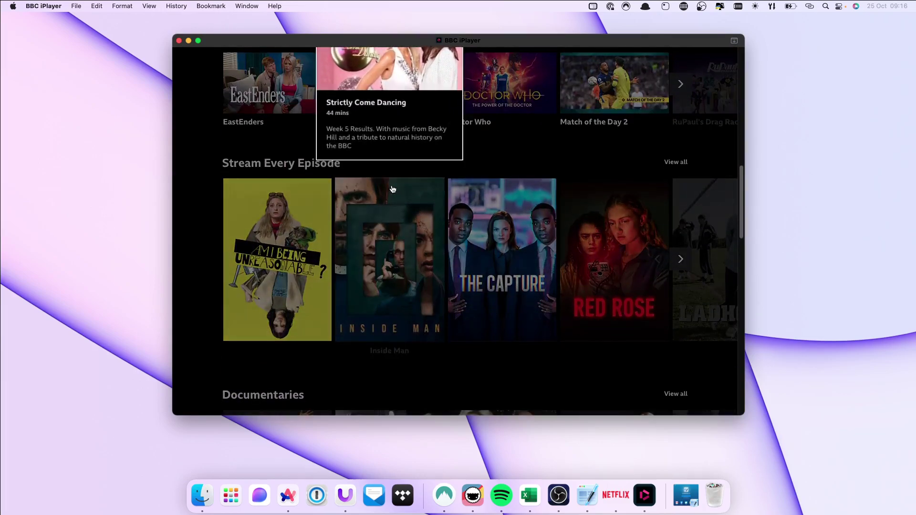
scroll(390, 189, up, 15)
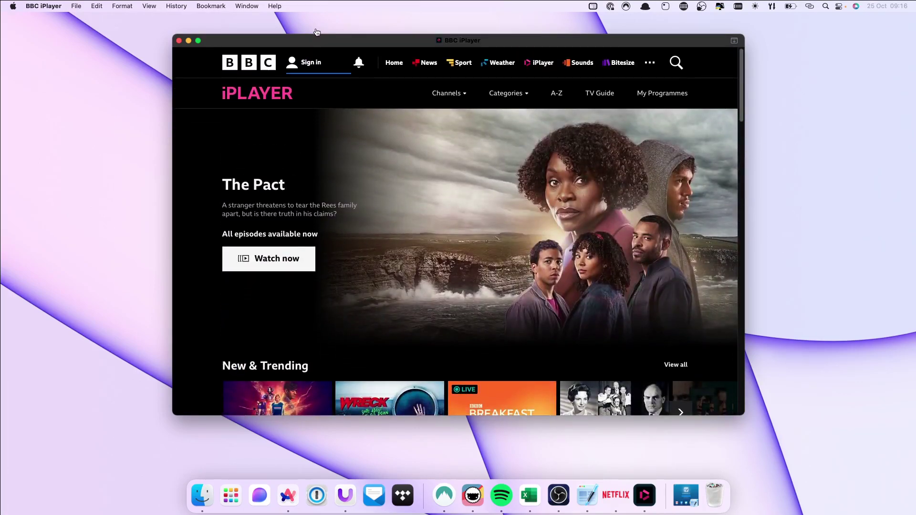
- Turn on Hide Title, Hide Icon and Hide Titlebar in the app's Appearance preferences
click(23, 6)
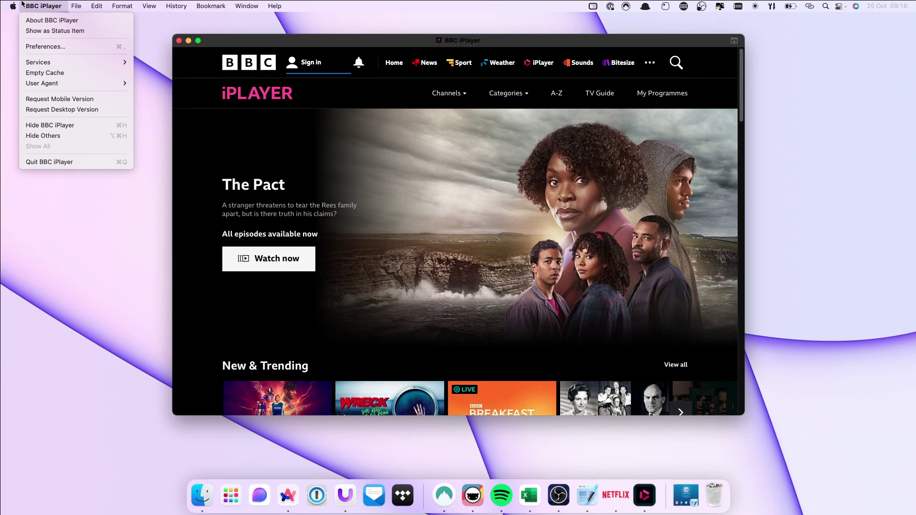
click(43, 46)
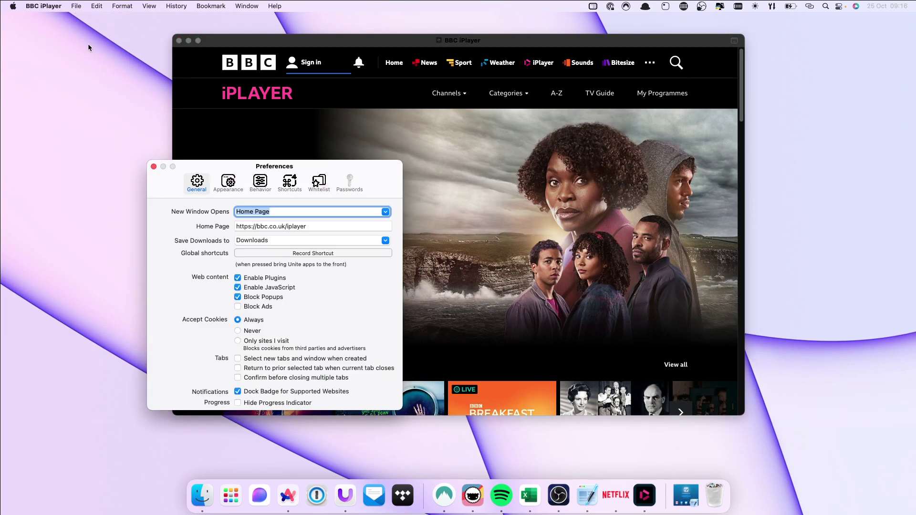
click(225, 190)
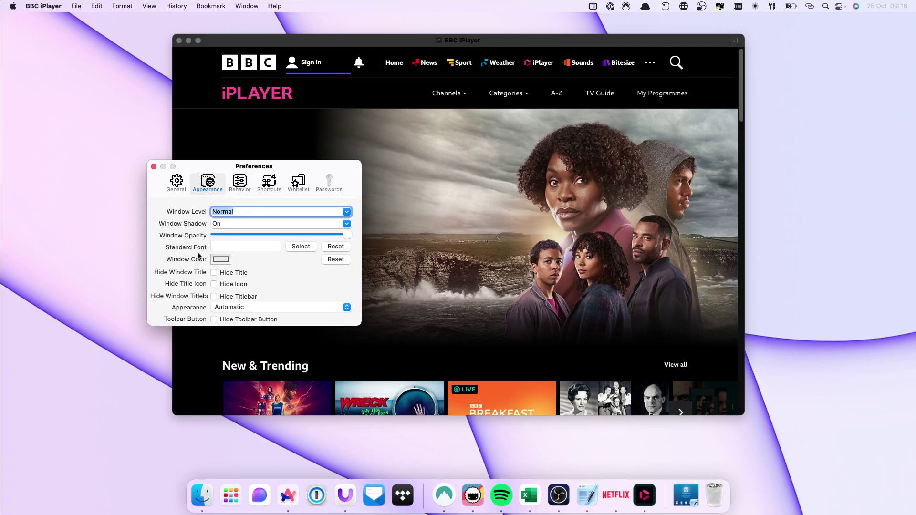
click(214, 273)
click(214, 284)
click(214, 296)
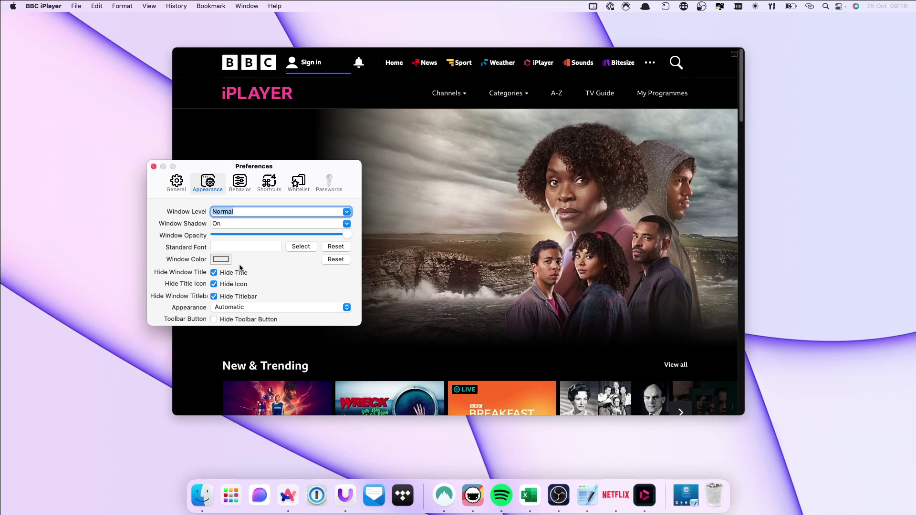
click(224, 77)
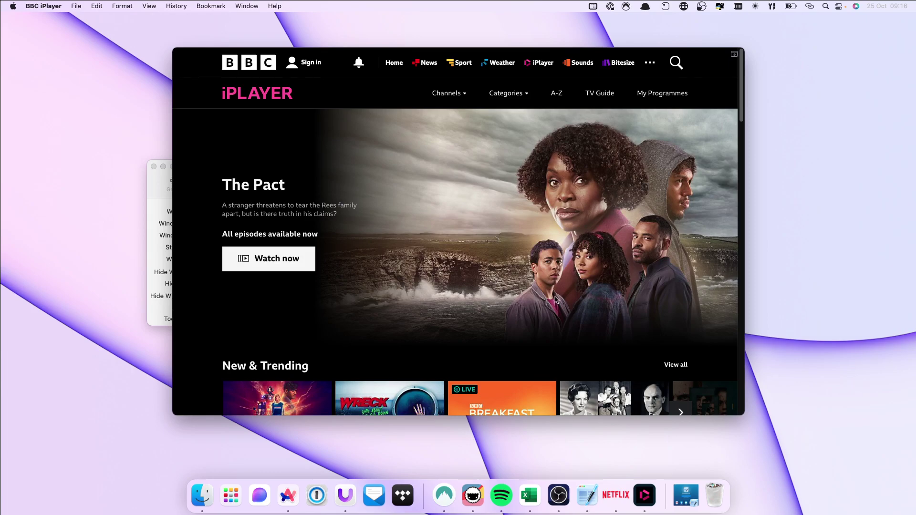
scroll(555, 300, down, 15)
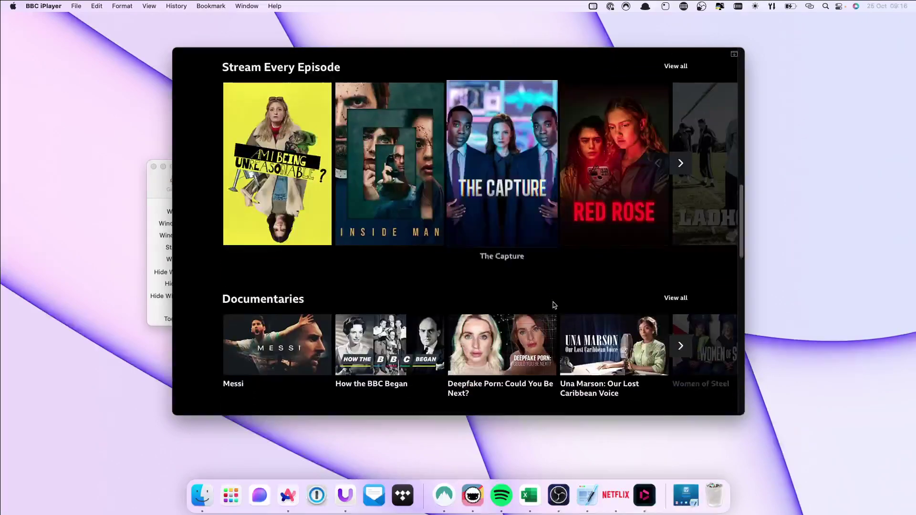
scroll(553, 304, down, 10)
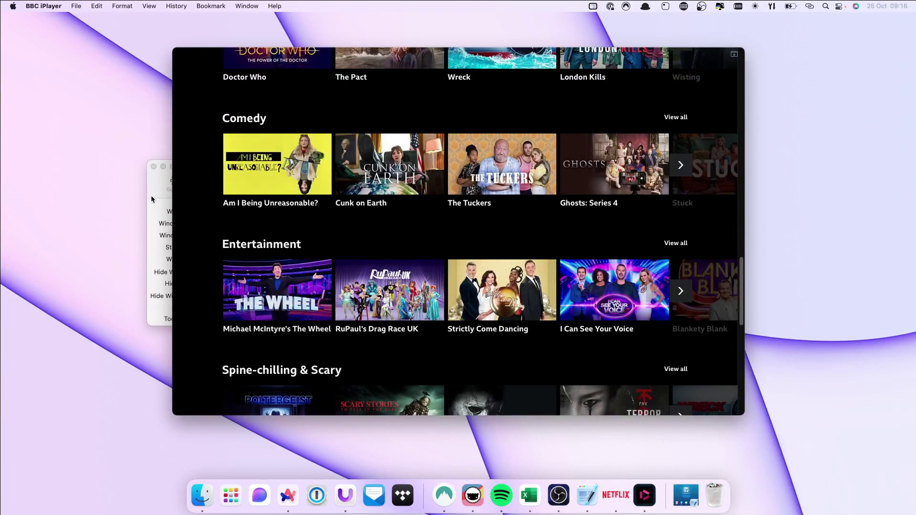
- Set the iPlayer window colour to light grey-blue
drag(150, 198, 105, 198)
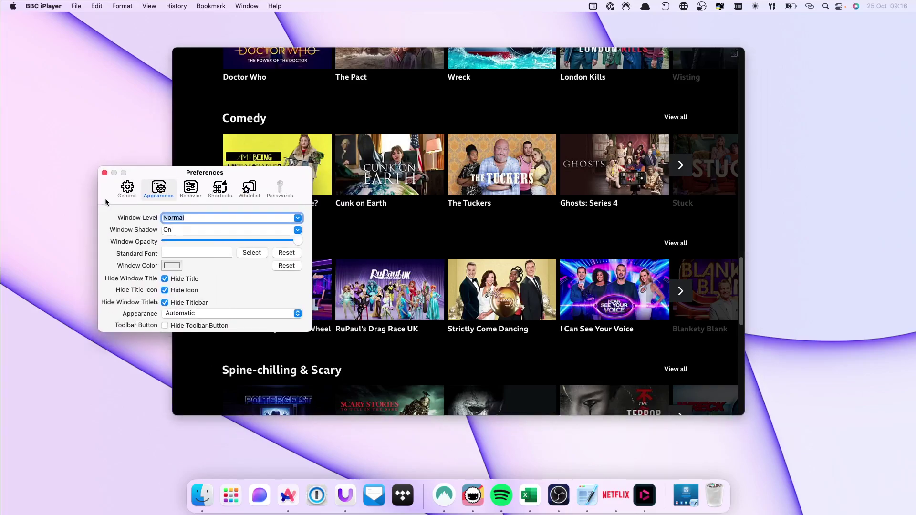
click(168, 267)
click(57, 386)
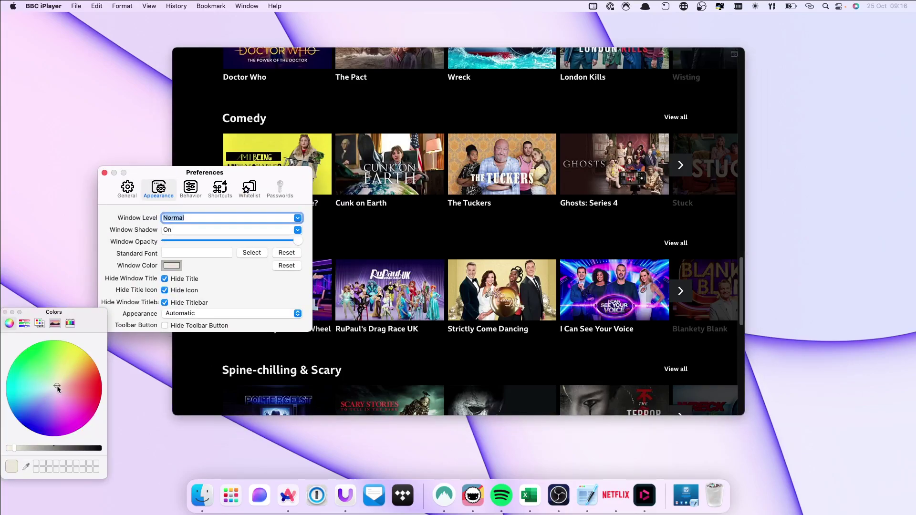
mouse_move(57, 389)
mouse_down()
mouse_move(45, 415)
mouse_move(52, 388)
mouse_up()
click(5, 312)
- Review the other preference tabs, keeping Home Page and Downloads, then close Preferences and minimise iPlayer
click(190, 189)
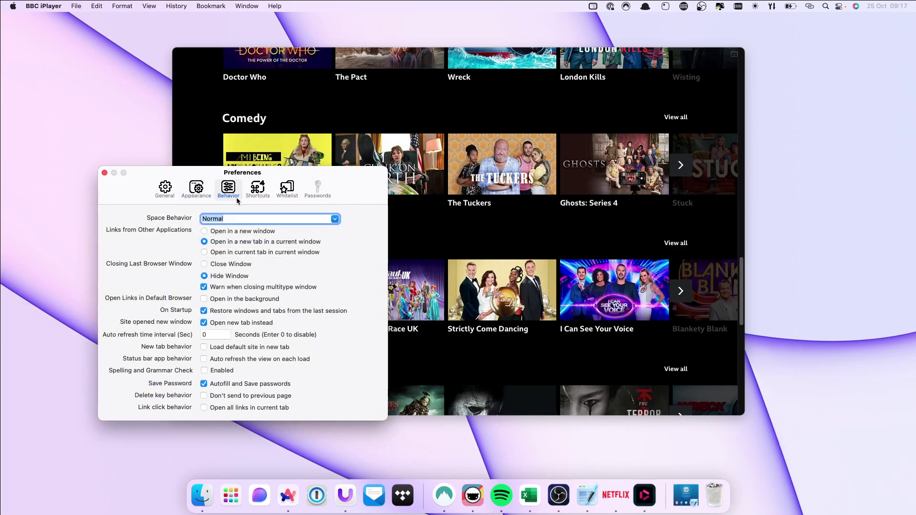
click(257, 188)
click(250, 189)
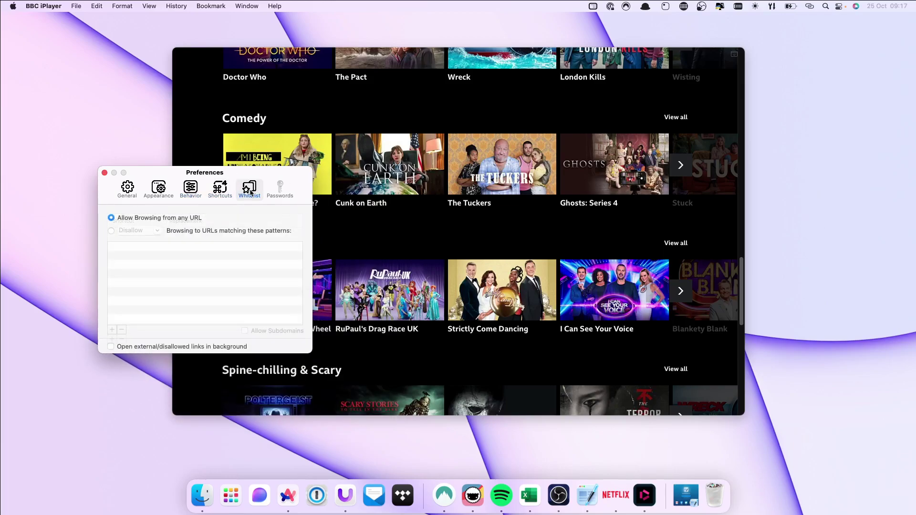
click(128, 189)
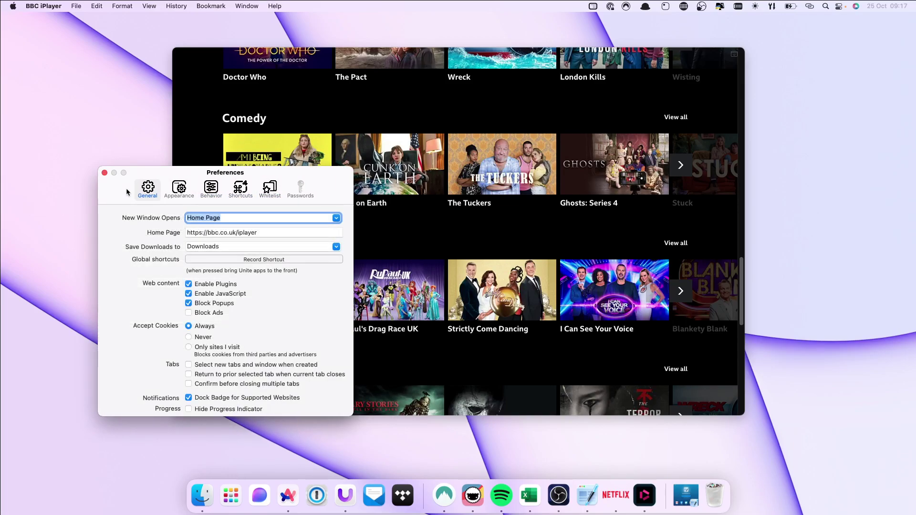
click(336, 218)
click(336, 219)
click(339, 247)
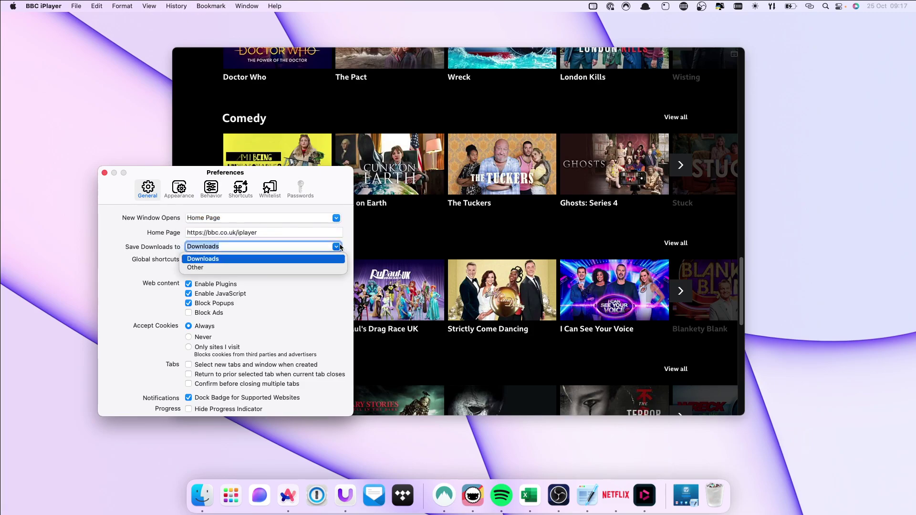
click(339, 247)
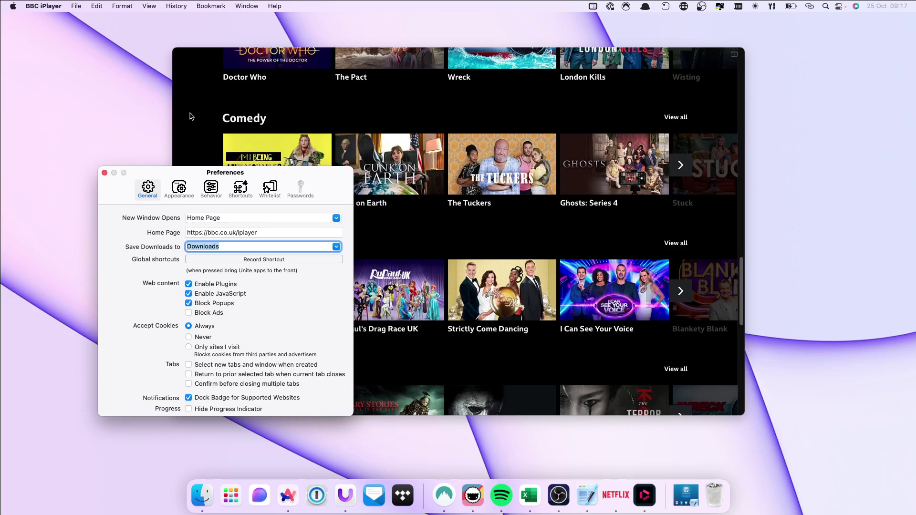
click(104, 172)
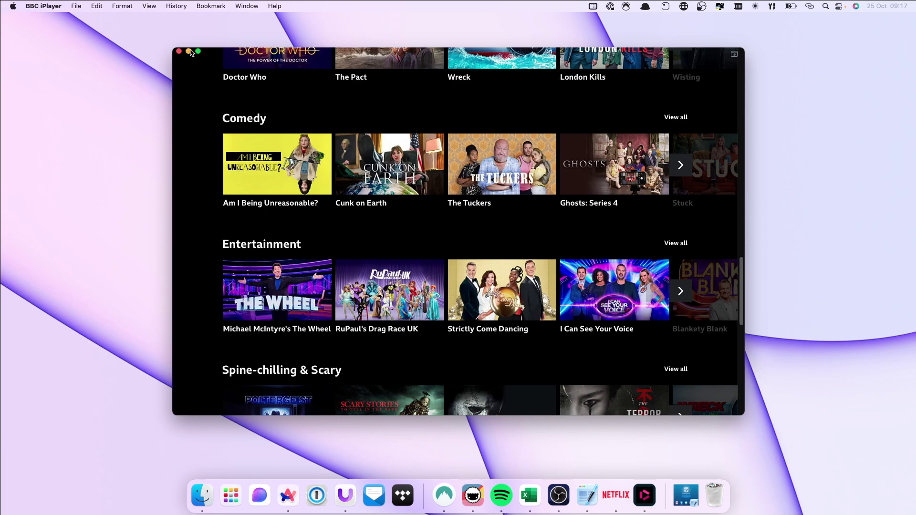
click(191, 53)
- Replace the old URL with rsgyoutube.wordpress.com
click(468, 287)
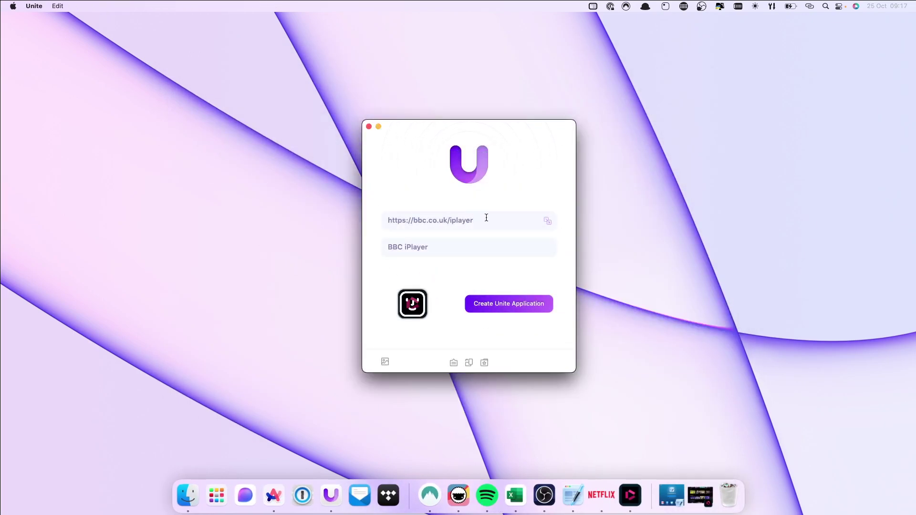
drag(477, 220, 377, 222)
key(BackSpace)
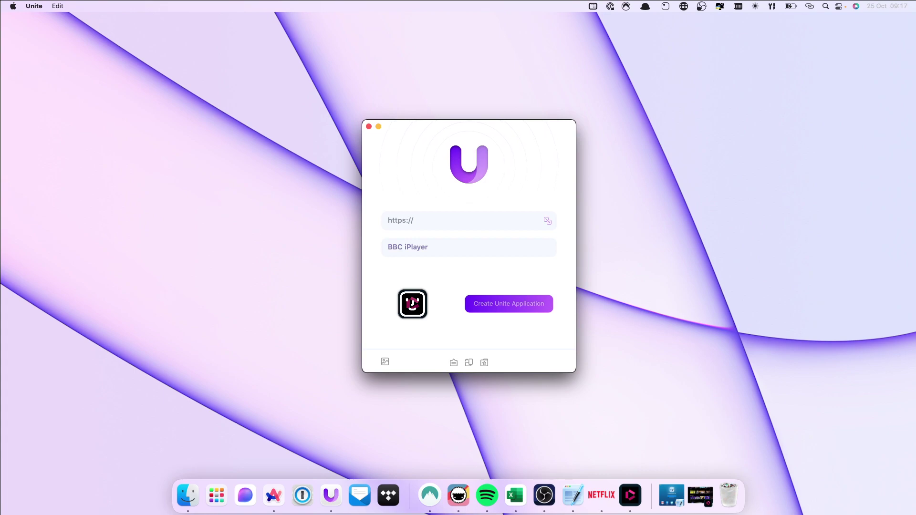
text(d)
text(sgyoutube/co)
key(BackSpace)
key(BackSpace)
key(BackSpace)
text(.wordpress.com)
key(Tab)
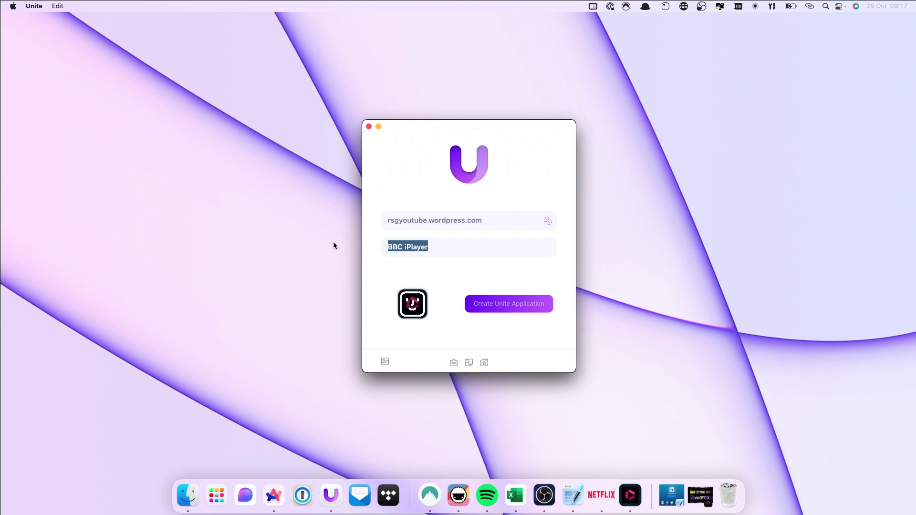
key(BackSpace)
text(RSG)
drag(369, 271, 368, 270)
click(387, 220)
text(https://)
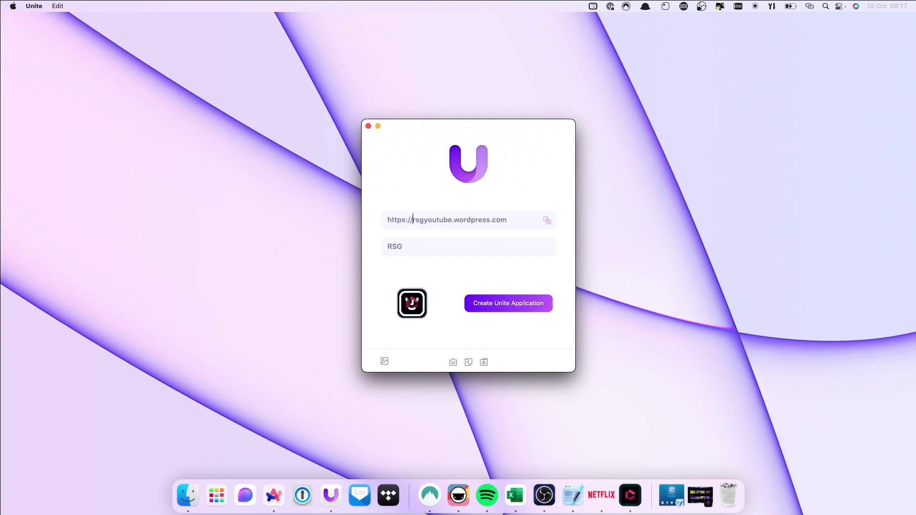
drag(417, 333, 417, 333)
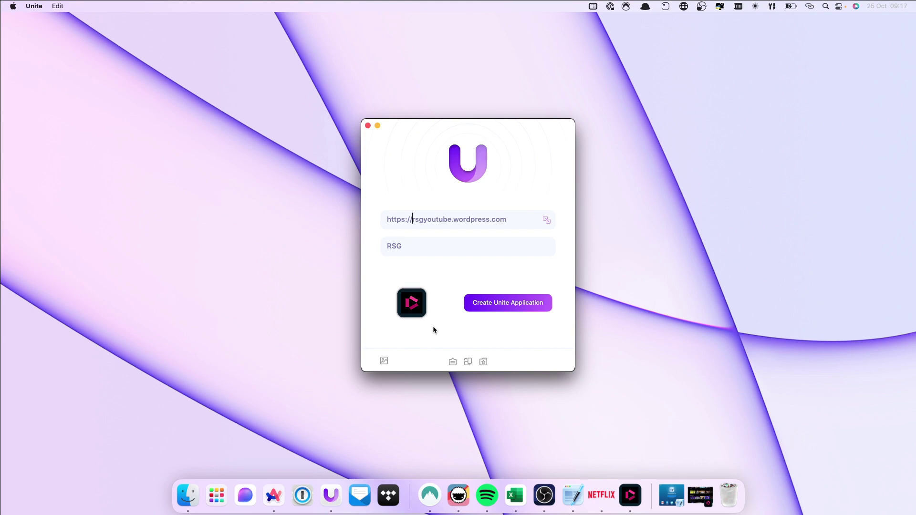
- Let the site icon load and give it a purple border
click(385, 362)
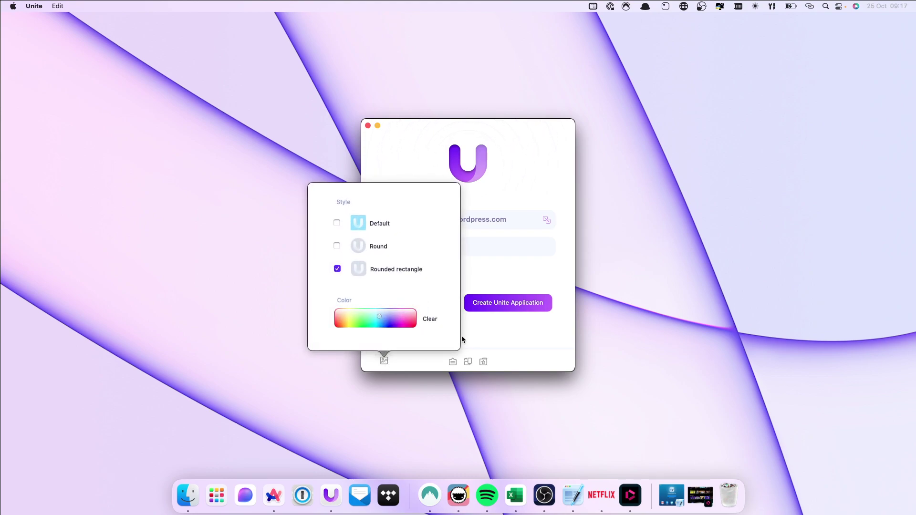
drag(489, 121, 494, 111)
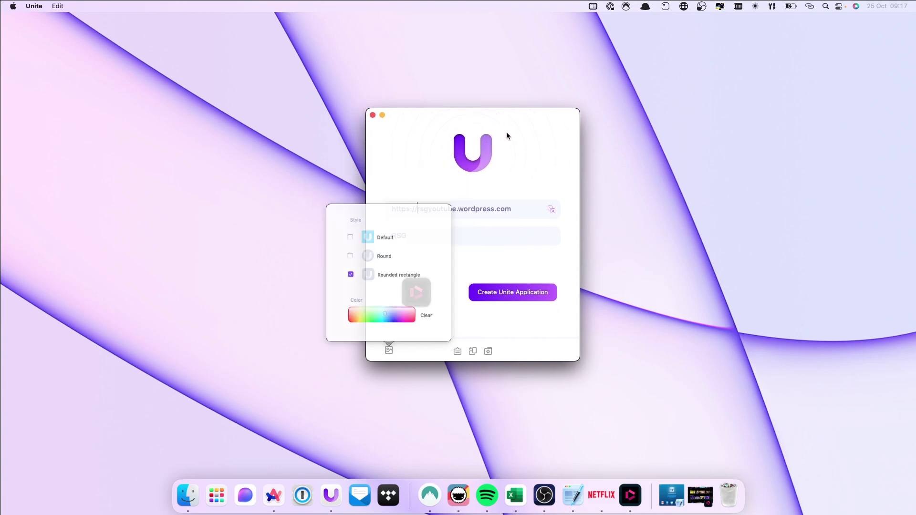
click(432, 237)
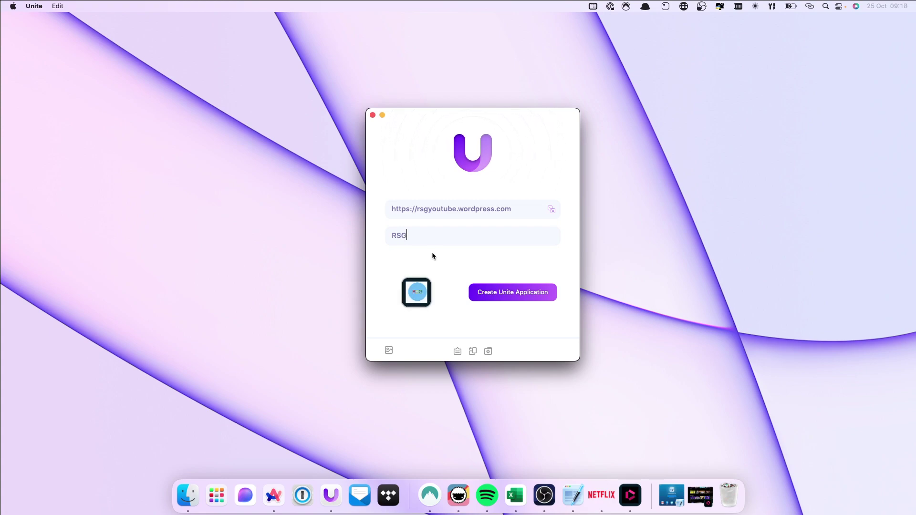
click(389, 351)
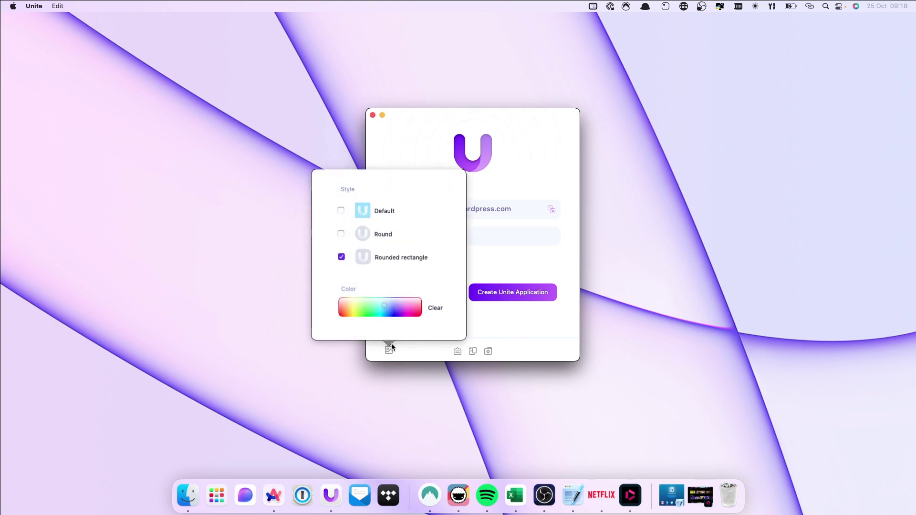
click(389, 307)
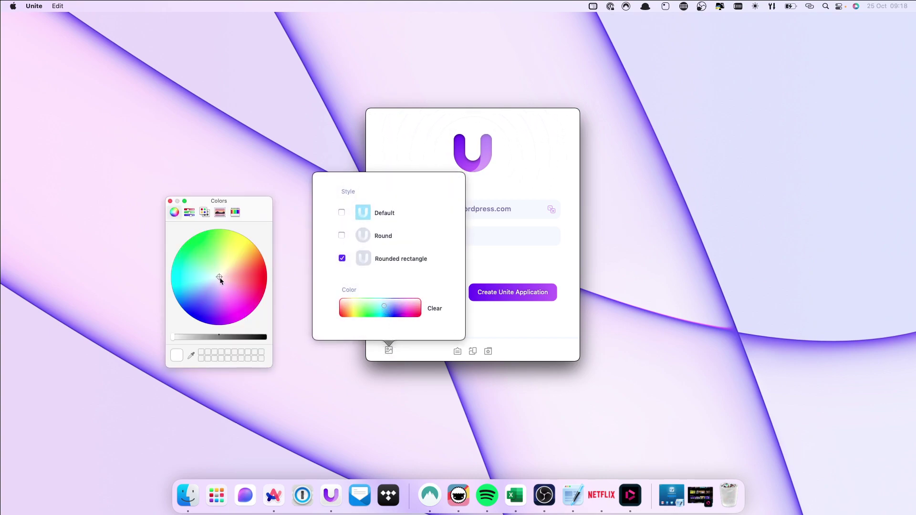
click(226, 307)
click(170, 201)
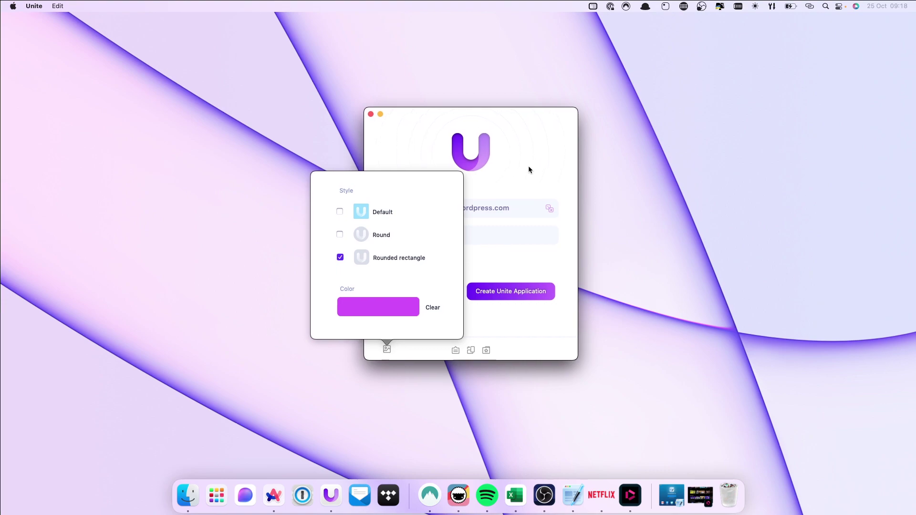
- Create the RSG app and launch it
drag(539, 153, 567, 123)
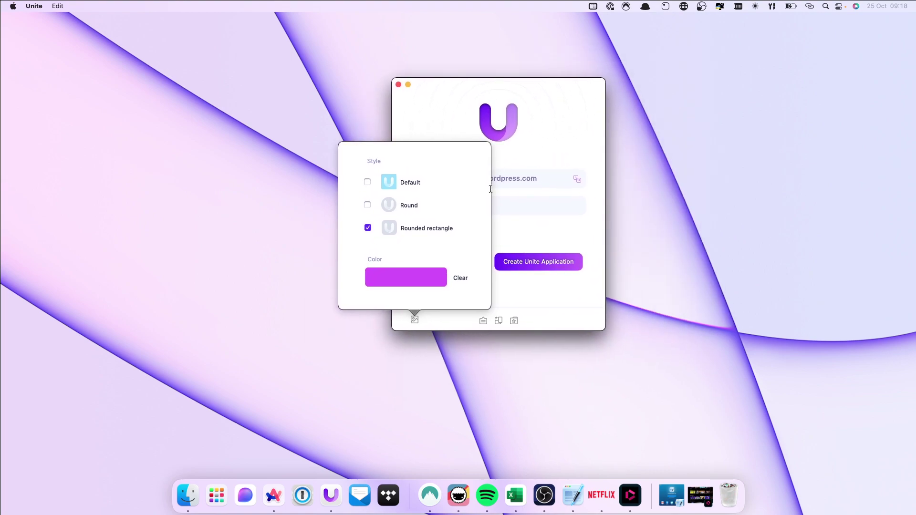
click(540, 259)
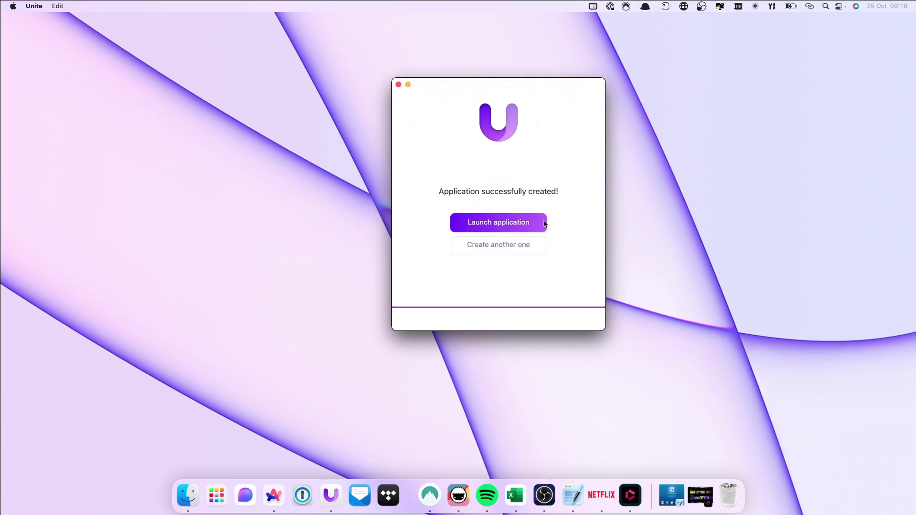
click(544, 223)
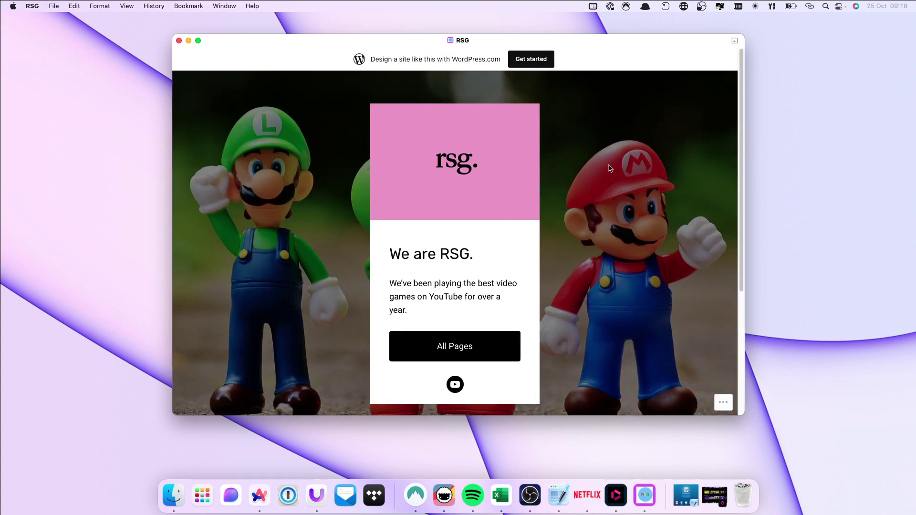
- Scroll up and down through the RSG home page
scroll(609, 166, down, 5)
scroll(608, 165, up, 5)
scroll(553, 222, down, 1)
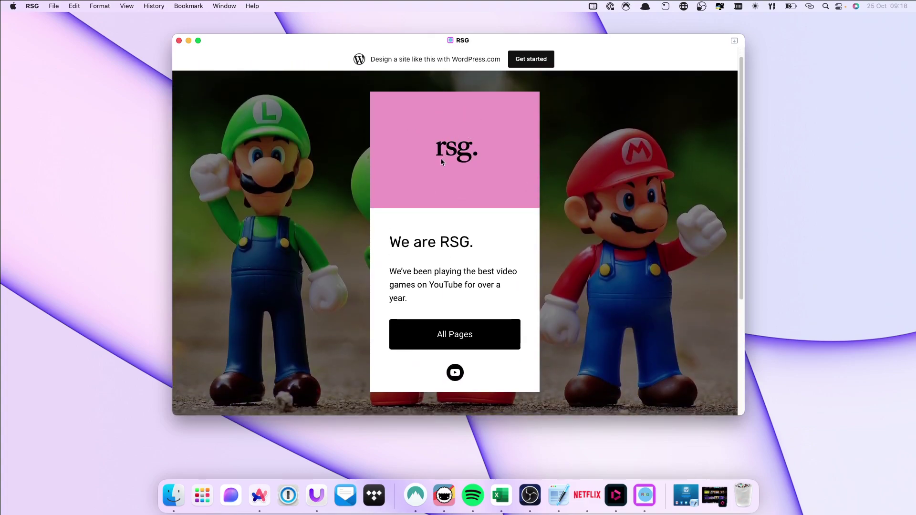
scroll(458, 162, up, 2)
scroll(458, 162, down, 1)
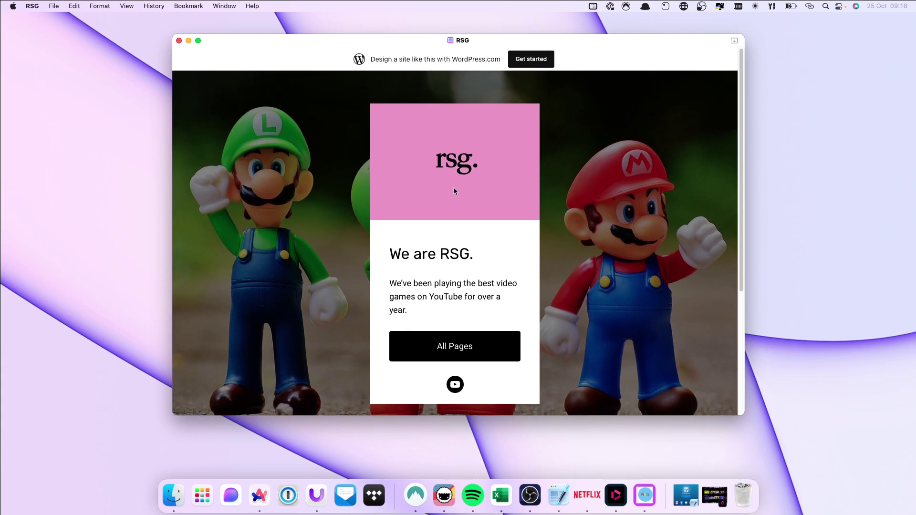
scroll(455, 208, down, 5)
scroll(456, 208, up, 6)
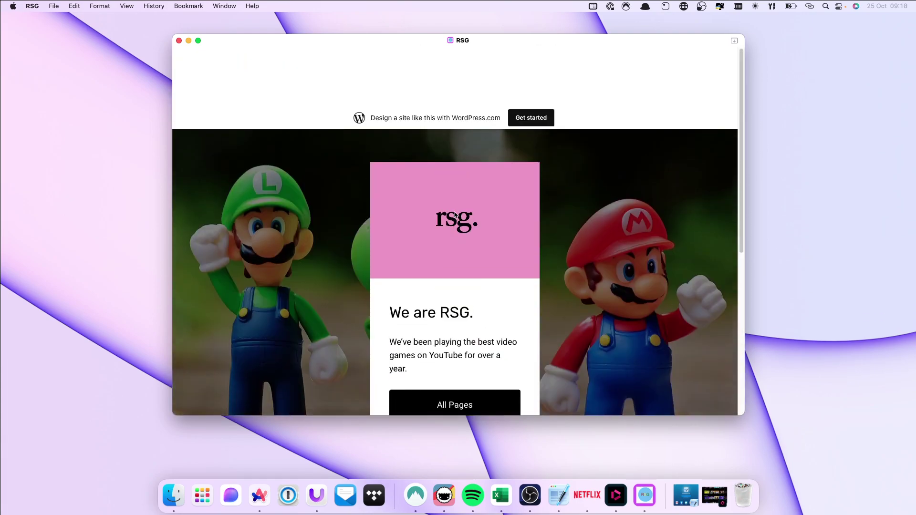
scroll(455, 210, down, 5)
scroll(454, 216, up, 5)
- Open the All Pages page and move the RSG window left
click(462, 352)
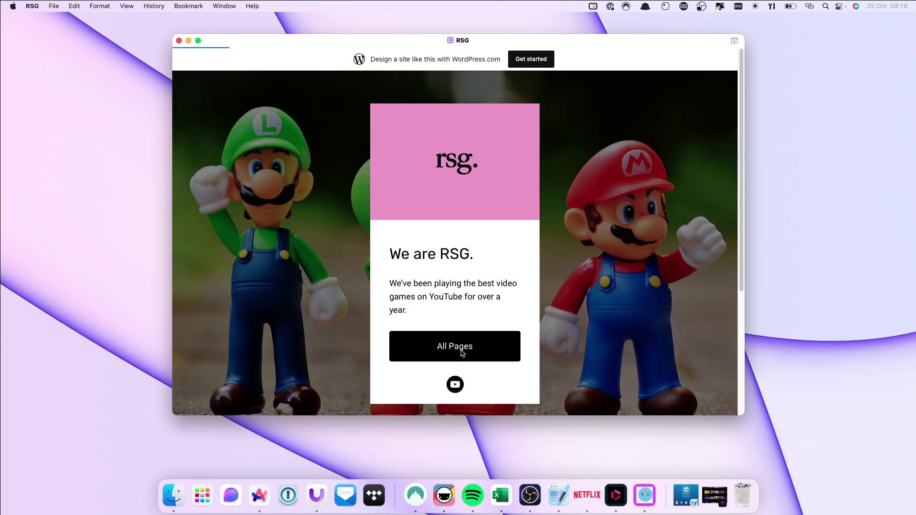
scroll(486, 288, down, 8)
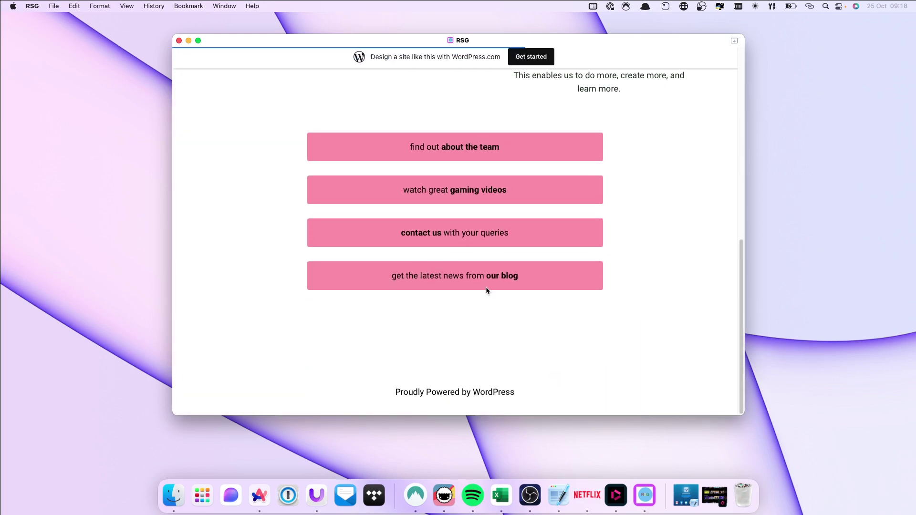
scroll(486, 288, up, 10)
drag(542, 37, 512, 36)
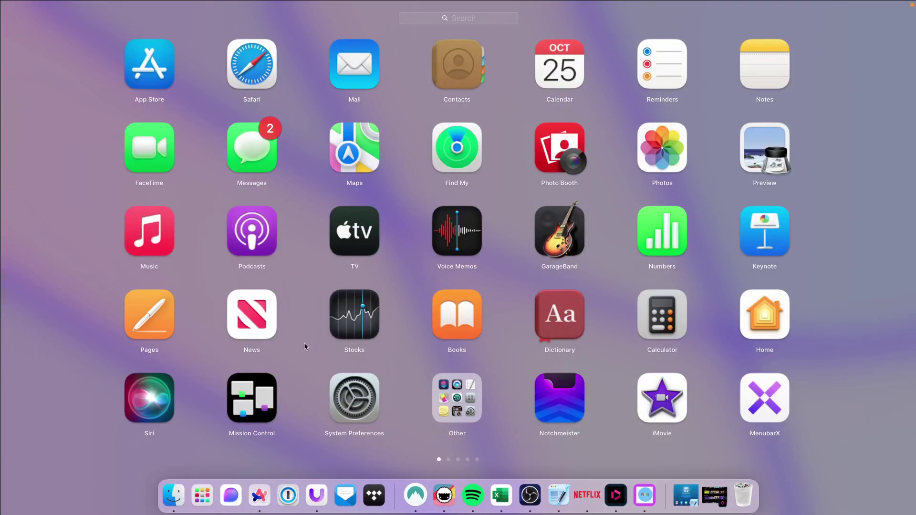
- Find RSG on Launchpad's last page, then close the RSG and Unite windows
scroll(304, 343, down, 3)
scroll(292, 341, down, 1)
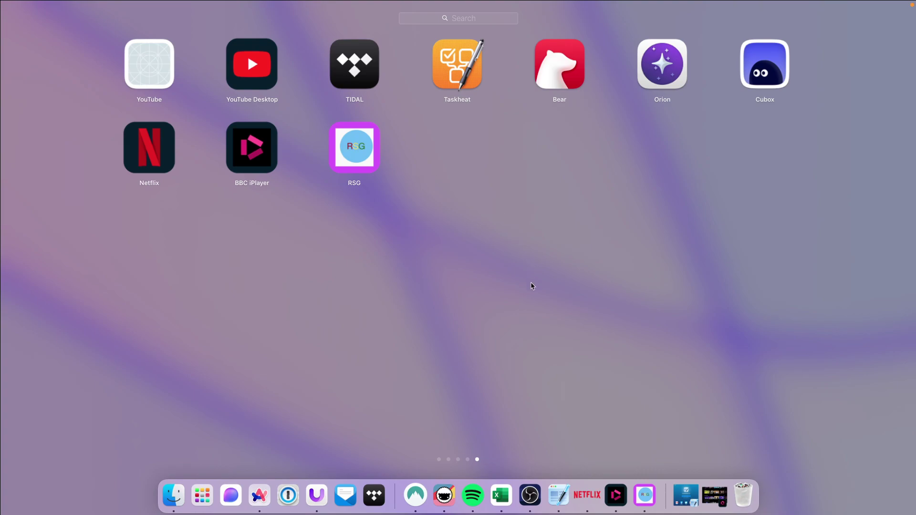
click(354, 148)
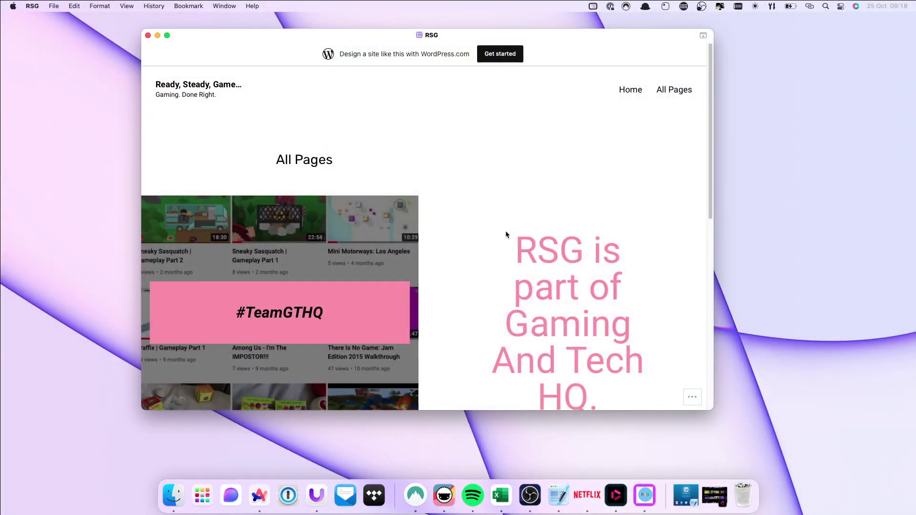
click(148, 37)
click(398, 85)
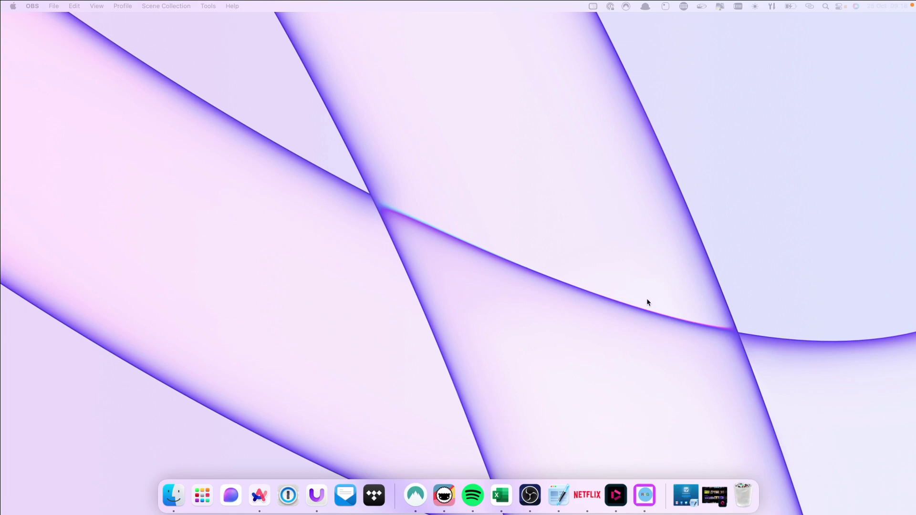
- Restore and centre Coherence X, then scroll through its Recommended applications list
click(686, 487)
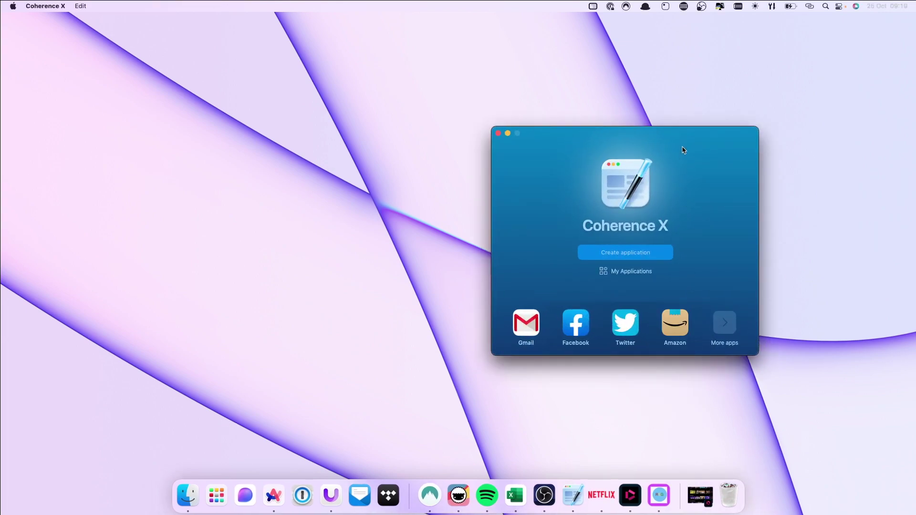
drag(683, 141, 520, 127)
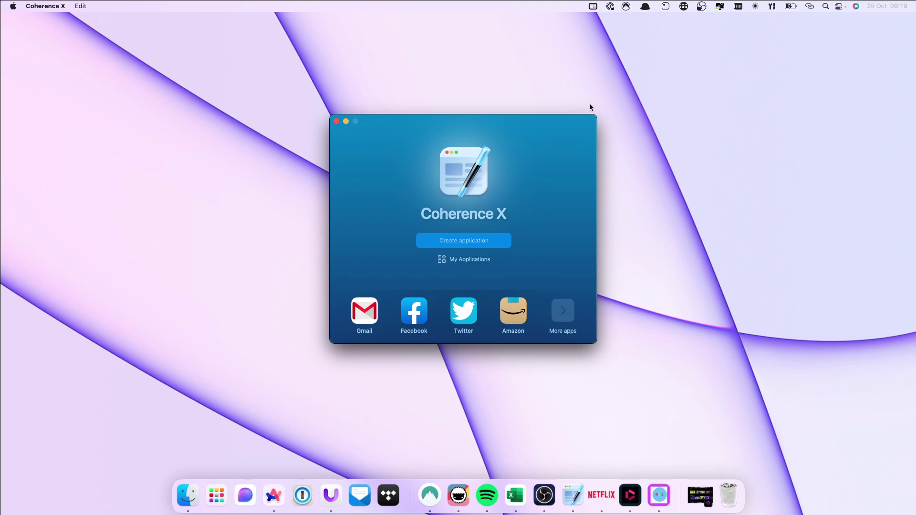
click(570, 313)
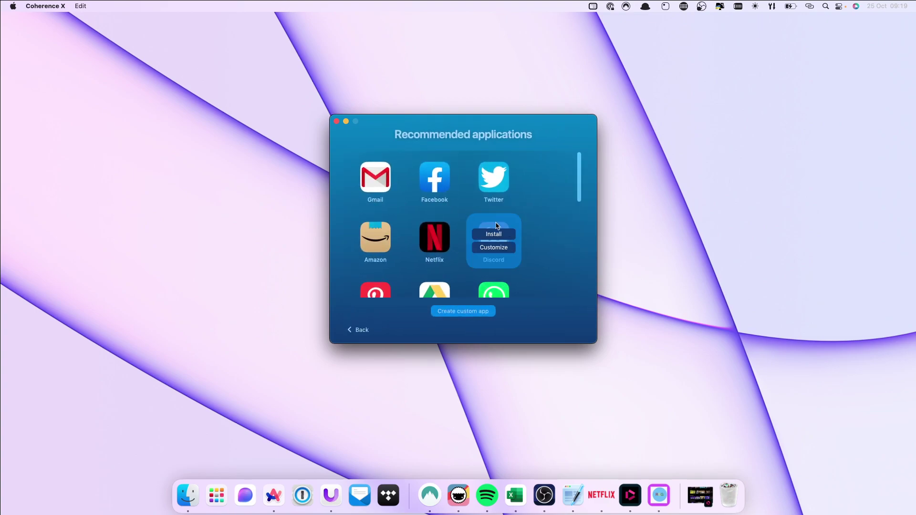
mouse_move(425, 217)
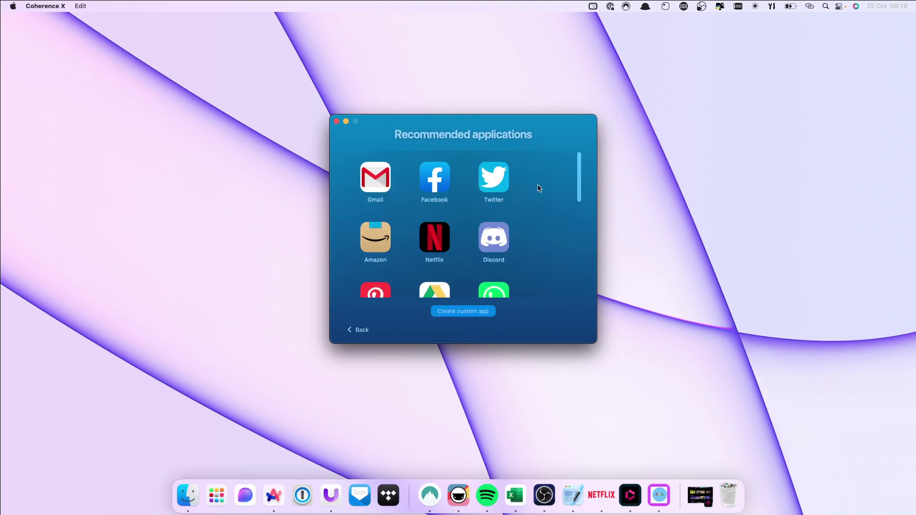
mouse_move(412, 284)
scroll(478, 217, down, 5)
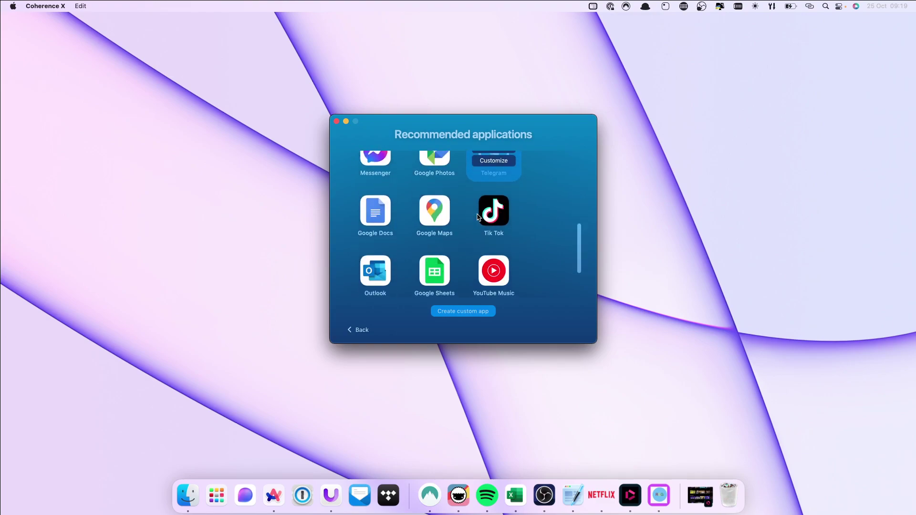
scroll(478, 217, down, 2)
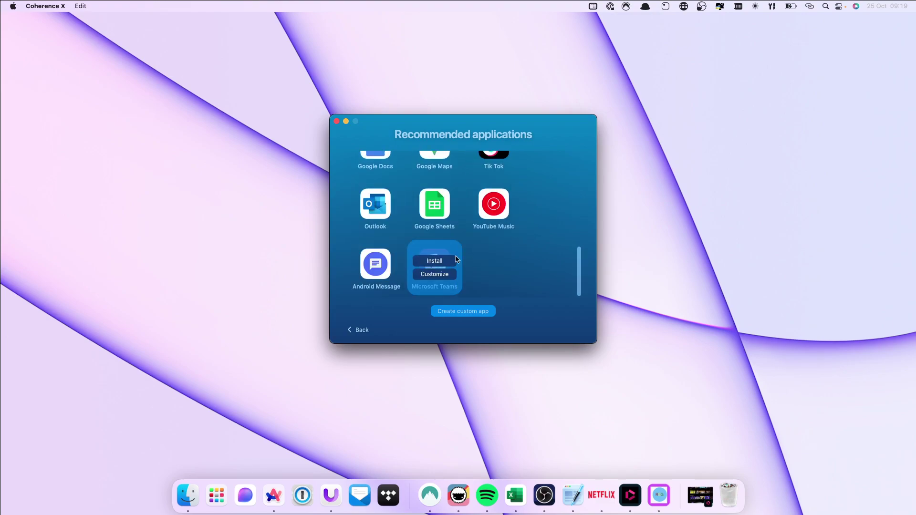
mouse_move(514, 196)
scroll(514, 196, up, 8)
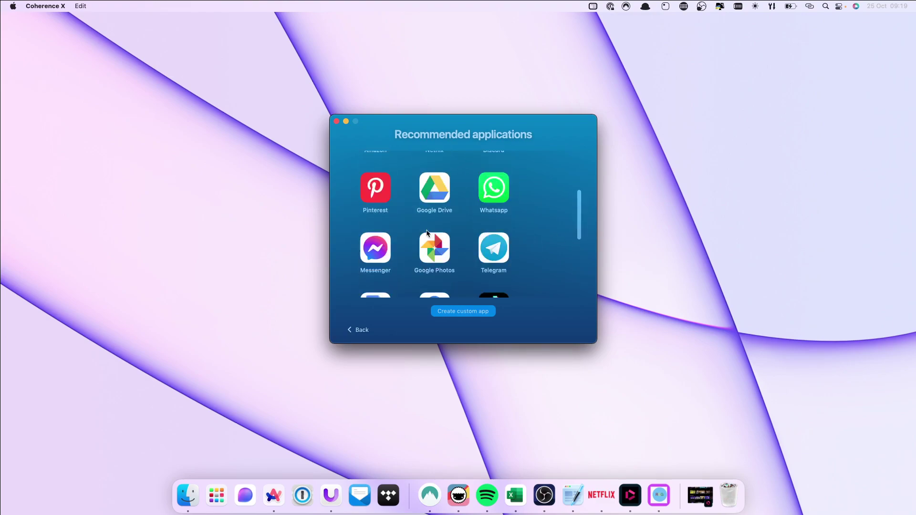
click(353, 329)
click(465, 240)
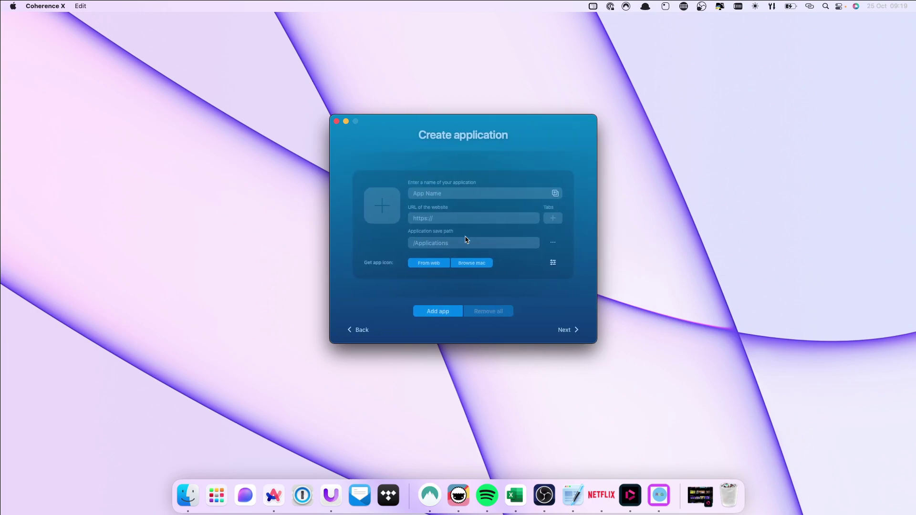
click(456, 192)
text(studio.youtube)
key(BackSpace)
key(BackSpace)
key(BackSpace)
key(BackSpace)
key(BackSpace)
key(BackSpace)
key(BackSpace)
key(BackSpace)
key(BackSpace)
key(BackSpace)
key(BackSpace)
key(BackSpace)
key(BackSpace)
text(YouTube Studihttpstube.com)
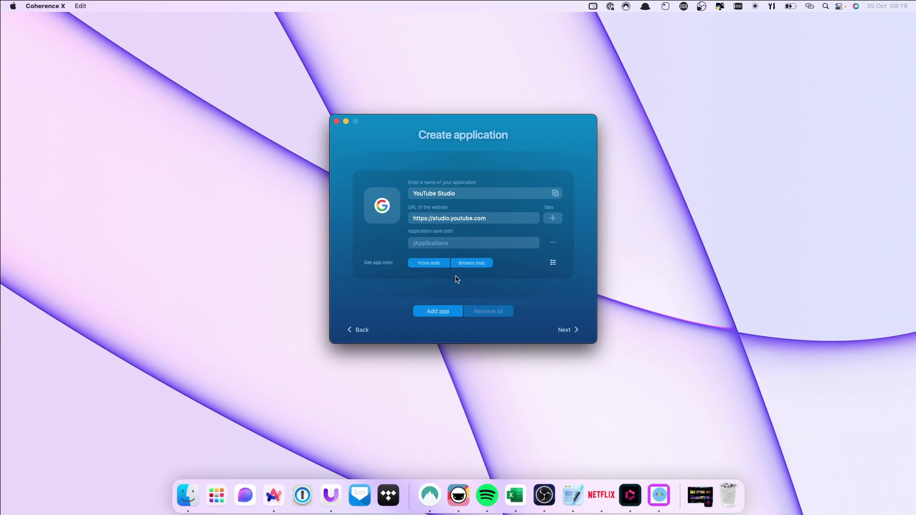
click(456, 312)
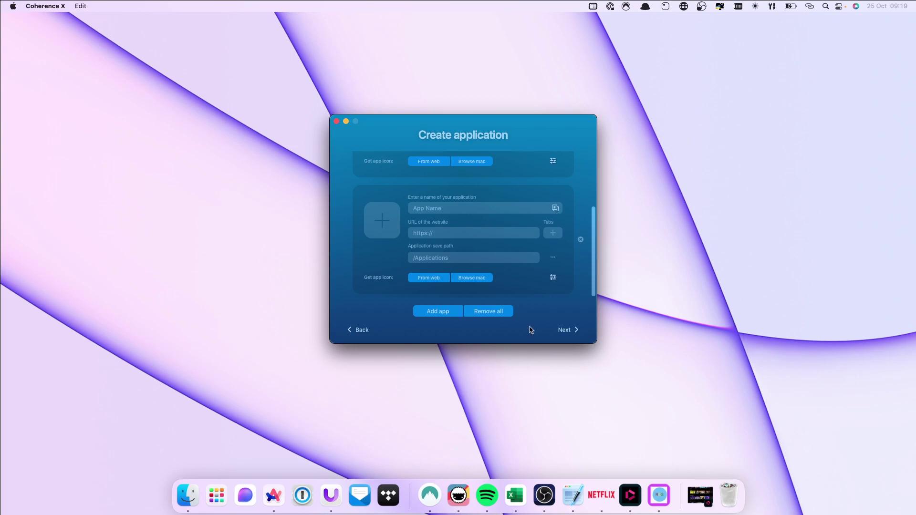
click(566, 332)
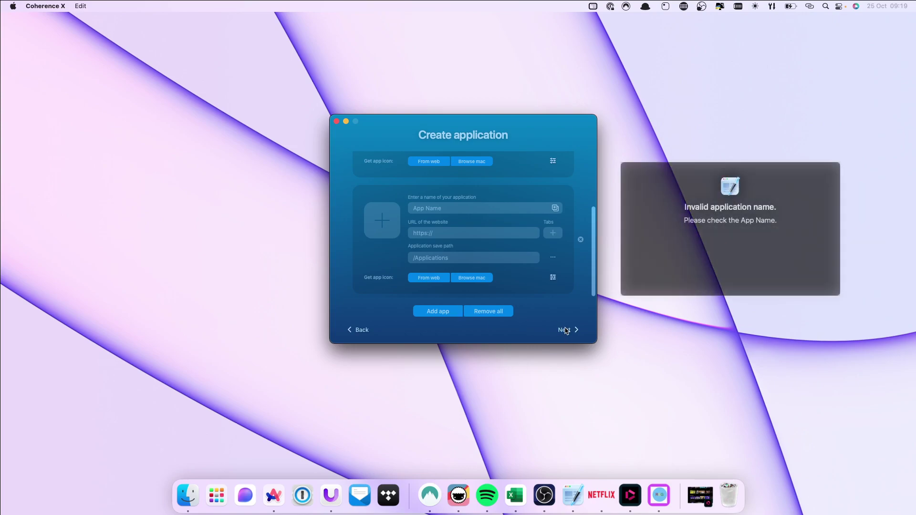
click(358, 329)
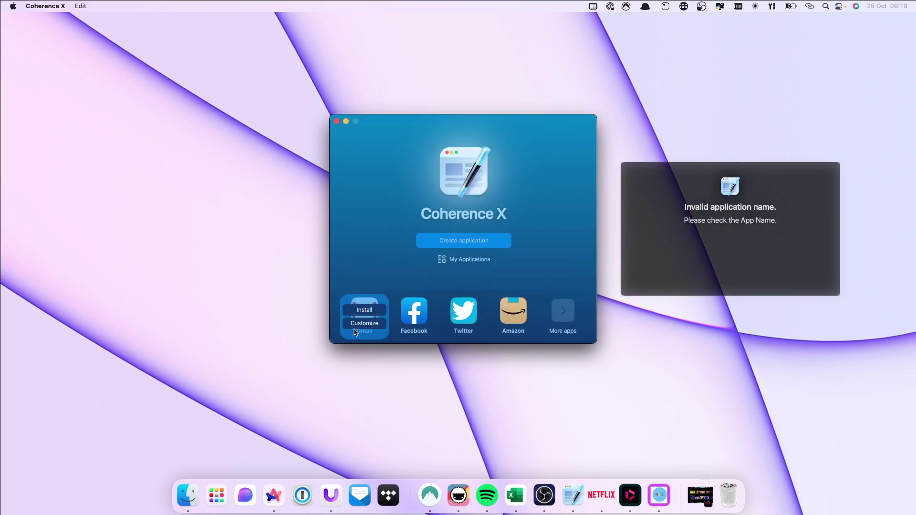
click(463, 241)
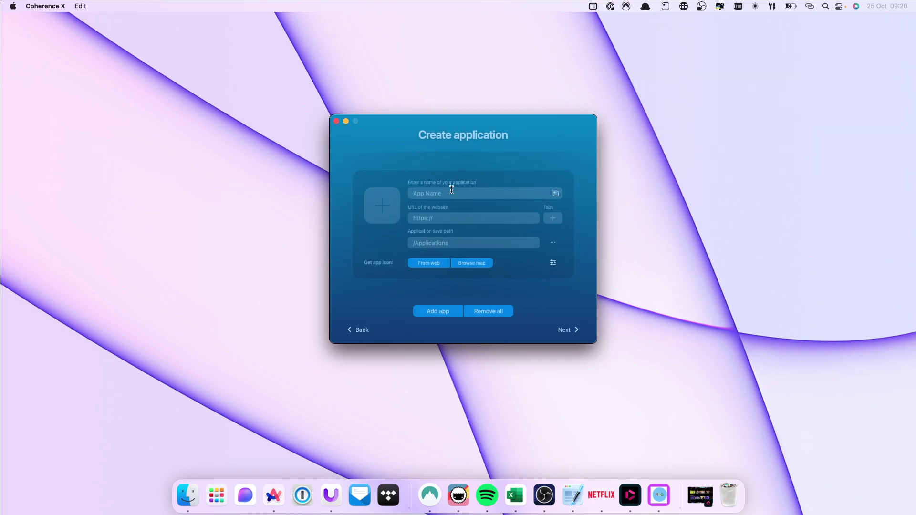
text(Y)
text(ouTube )
text(Studio)
text(https:)
text(//studio.youtub)
click(456, 315)
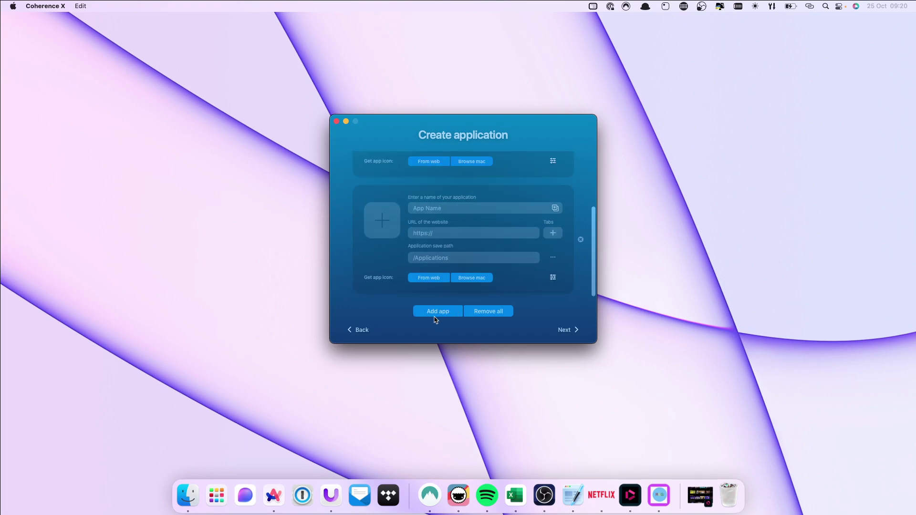
click(361, 330)
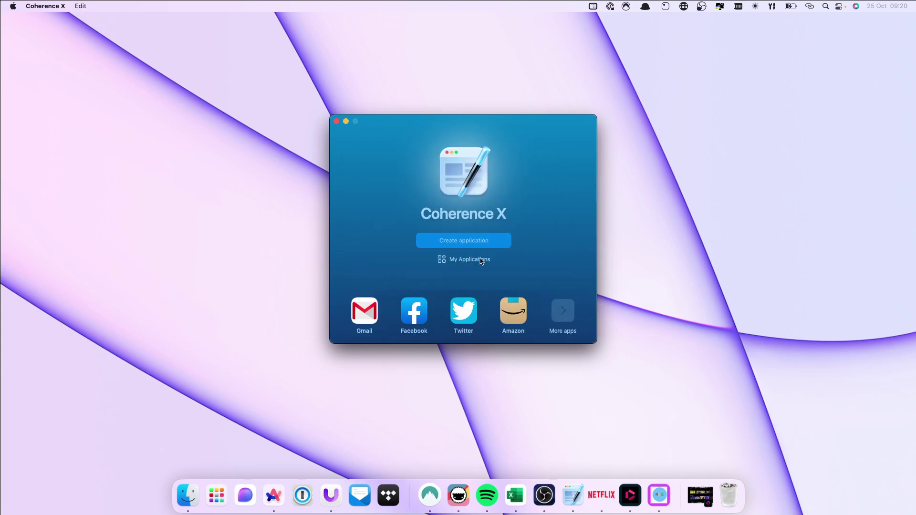
mouse_move(438, 301)
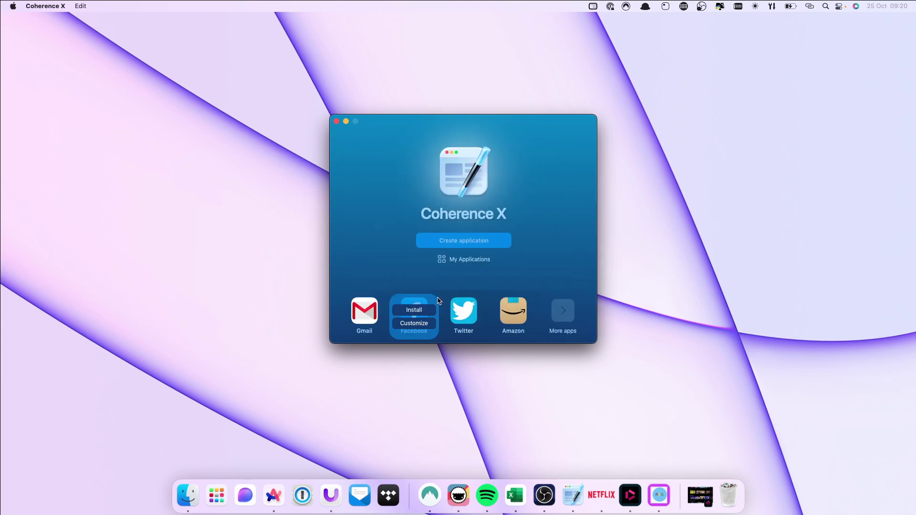
- Install Messenger from the recommended apps list using Opera, replacing the existing Messenger app
click(567, 311)
scroll(477, 240, down, 5)
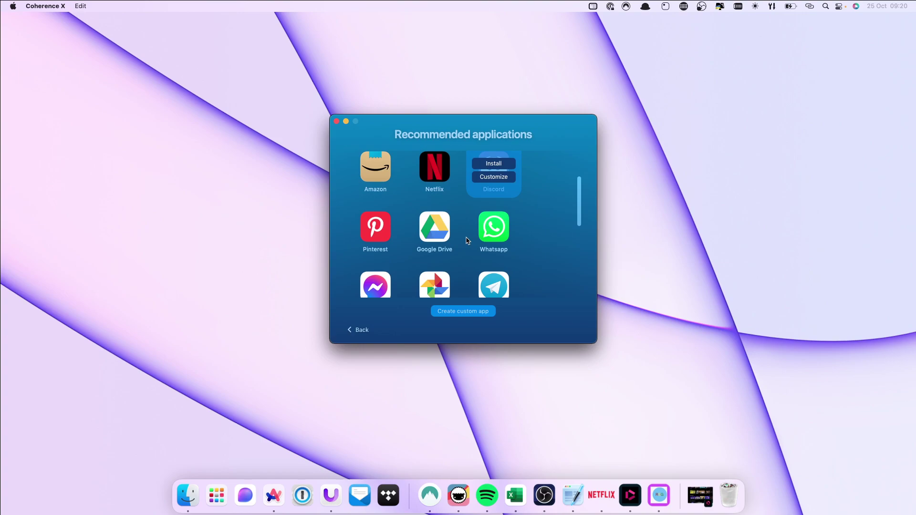
scroll(467, 240, down, 2)
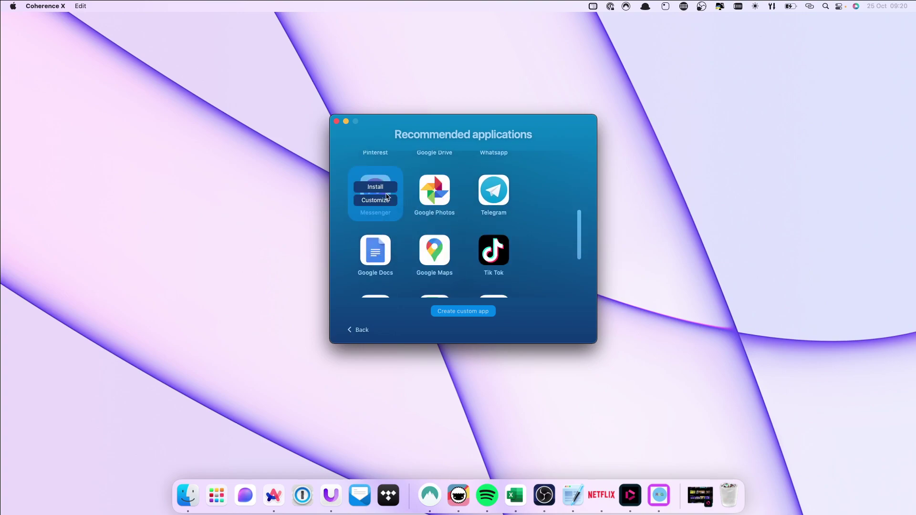
click(384, 192)
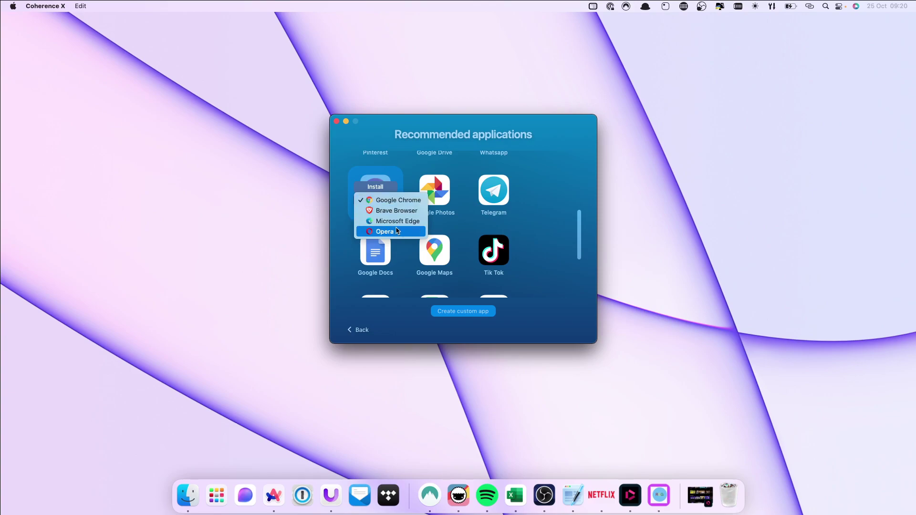
click(388, 200)
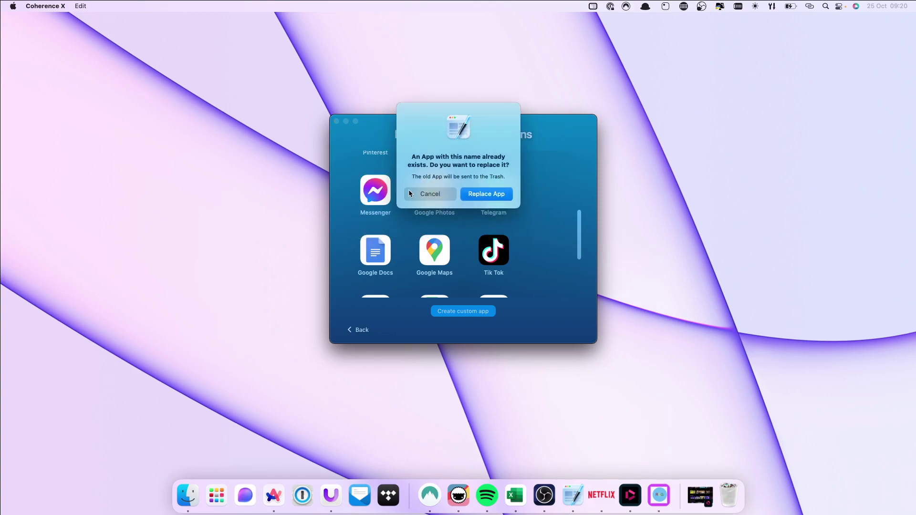
click(486, 193)
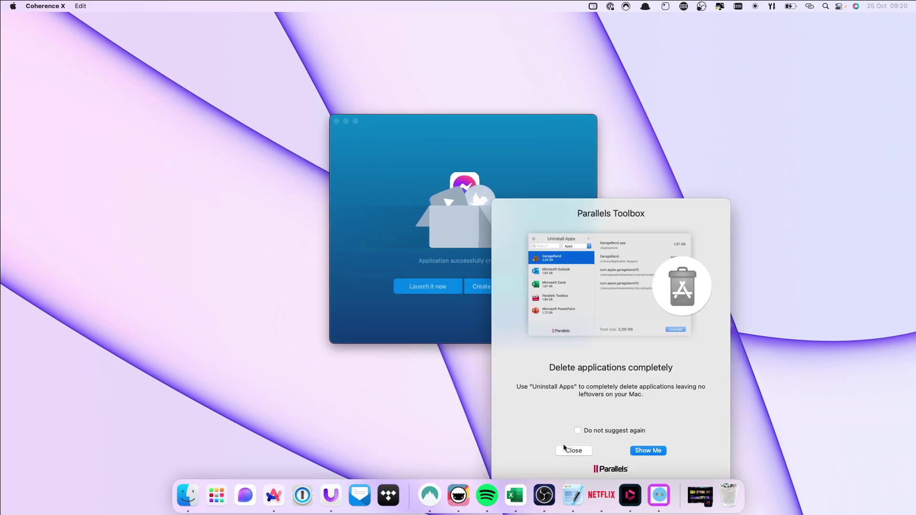
click(568, 450)
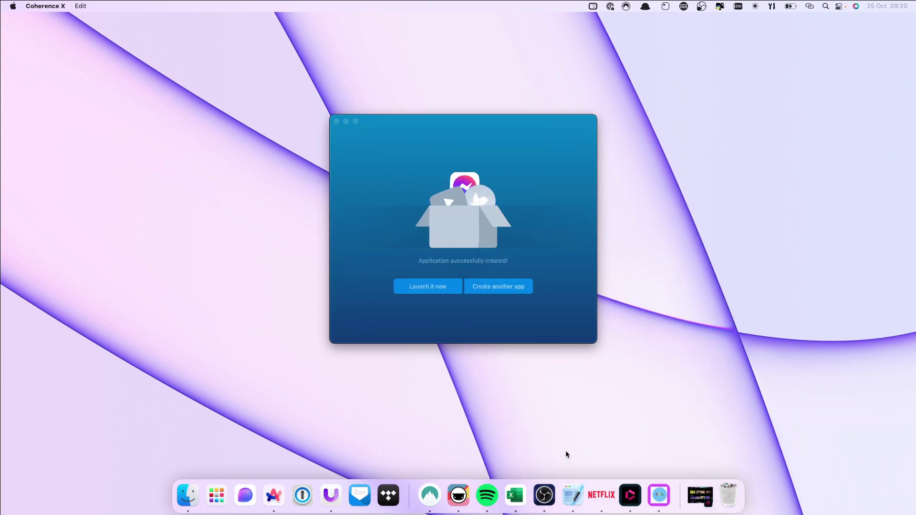
- Launch the new Messenger app, move its window toward screen centre, and scroll through the login page
click(441, 289)
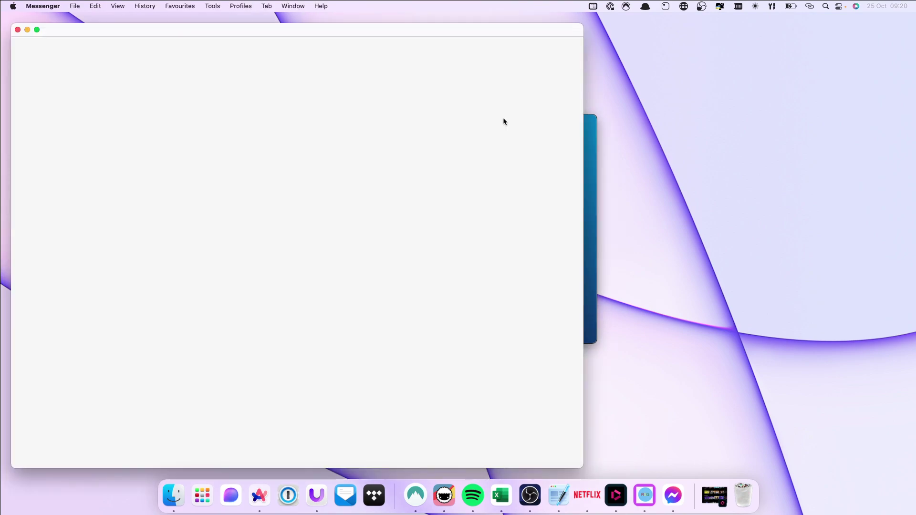
drag(385, 28, 551, 22)
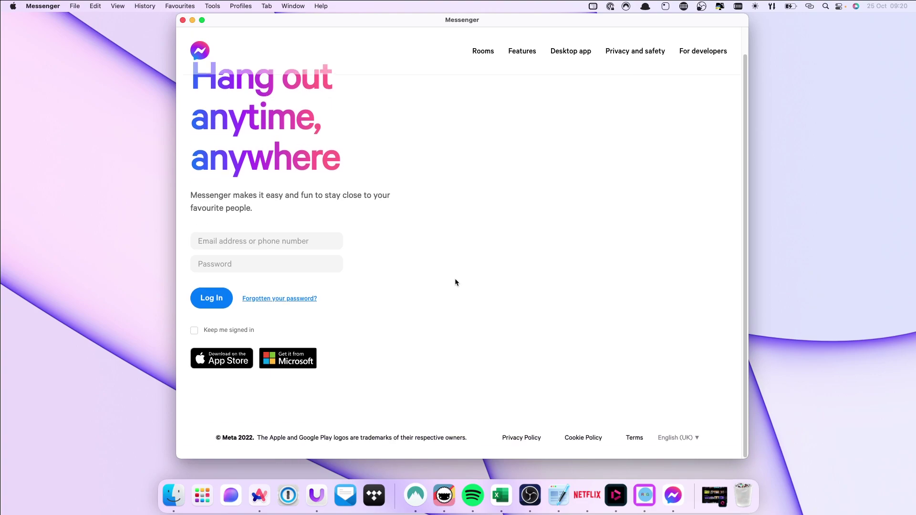
scroll(454, 279, down, 3)
scroll(454, 279, up, 3)
scroll(448, 290, down, 3)
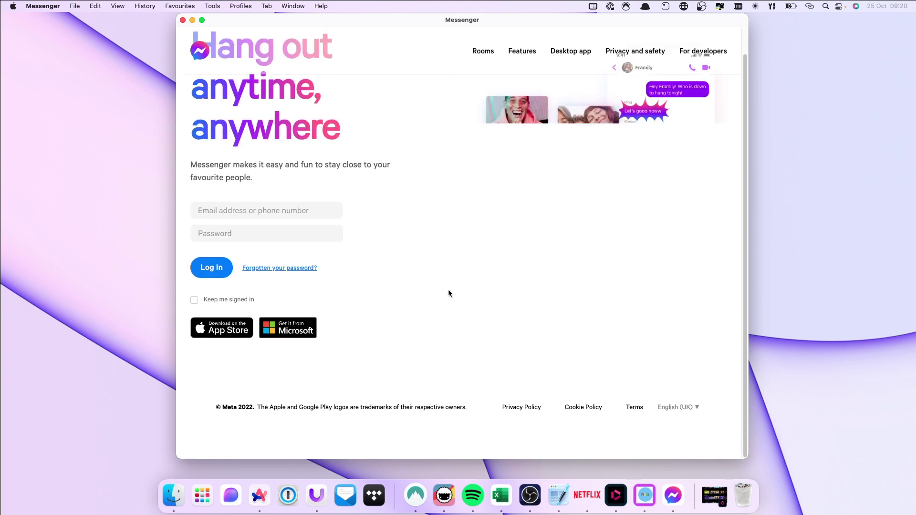
scroll(448, 289, up, 2)
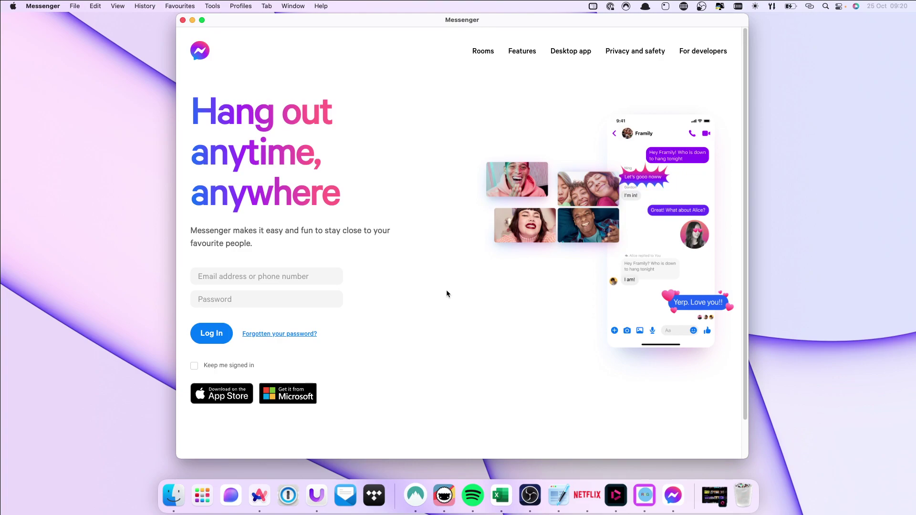
scroll(447, 293, up, 2)
scroll(447, 292, down, 3)
scroll(445, 292, up, 3)
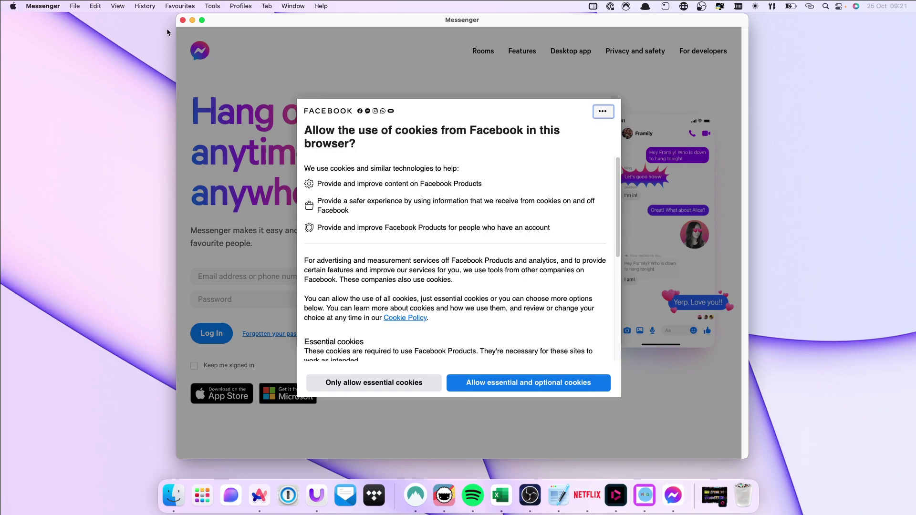
- Close the Messenger app window to return to Coherence X's success screen
click(184, 20)
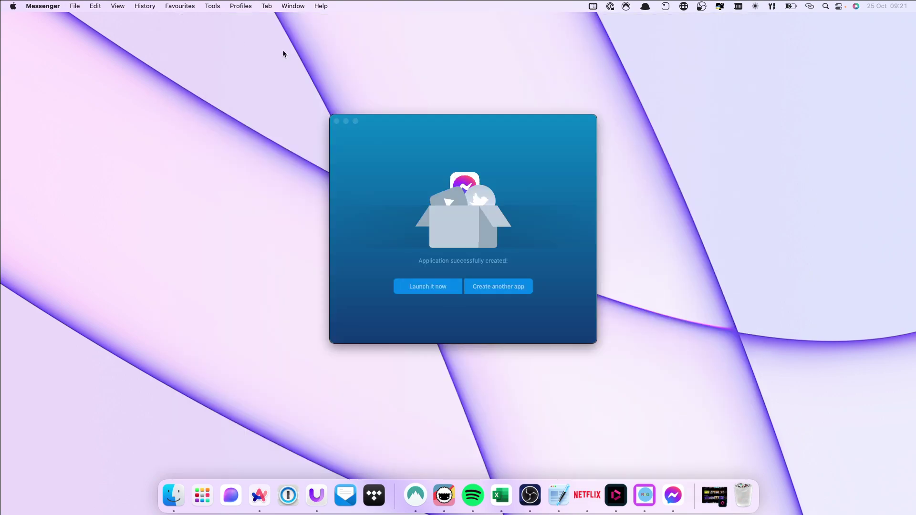